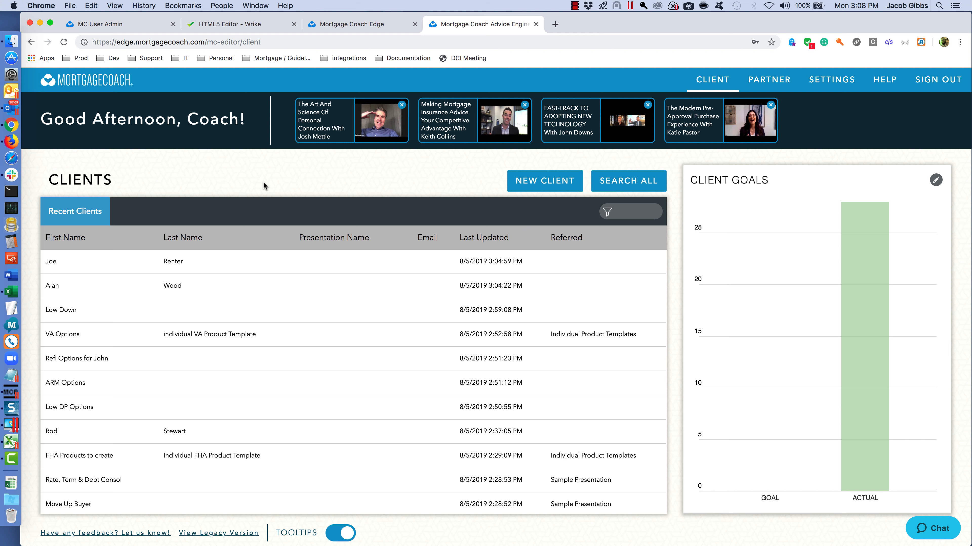
- Open the most recently updated client's presentation and review its FHA 3.5%dn and Conv 3%dn products, client details and assumptions
{"action": "left_click", "coordinate": [137, 263]}
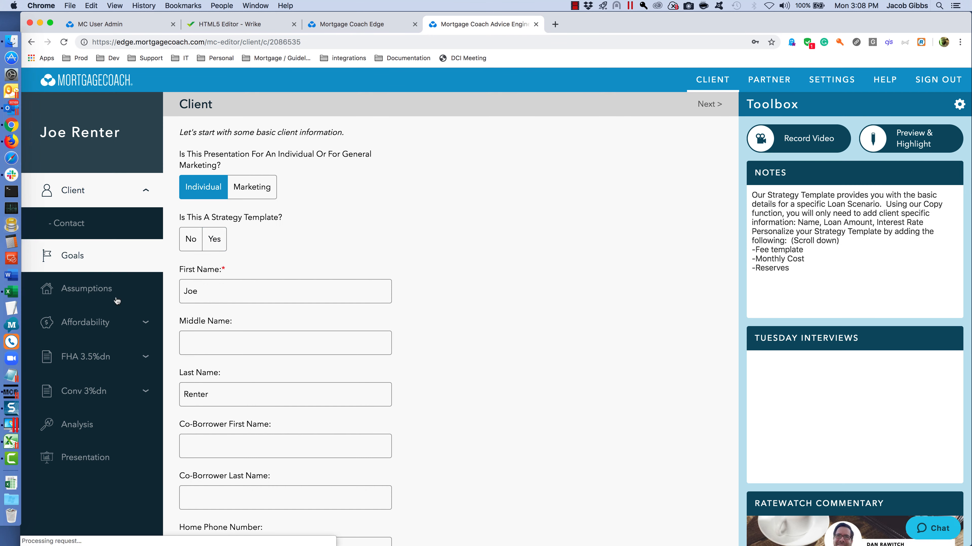
{"action": "left_click", "coordinate": [92, 356]}
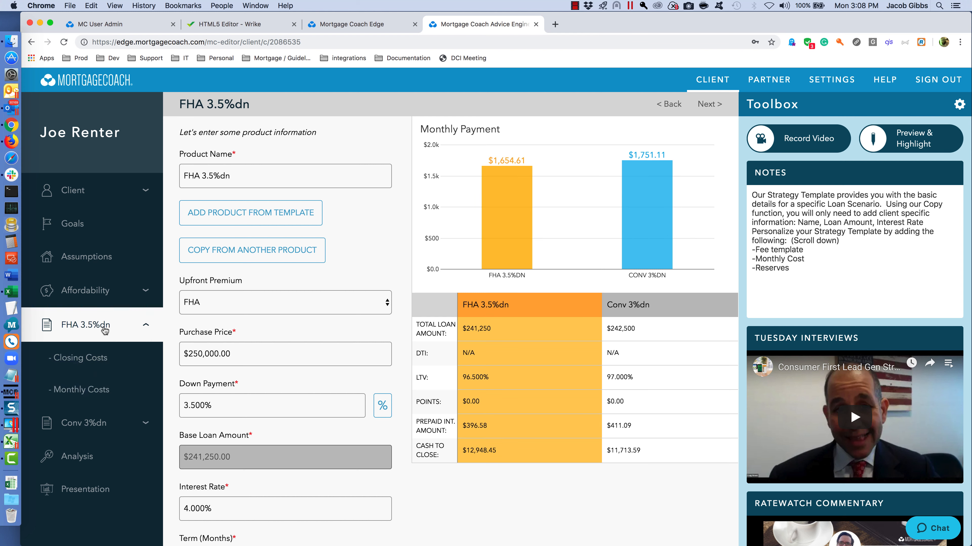
{"action": "left_click", "coordinate": [92, 424]}
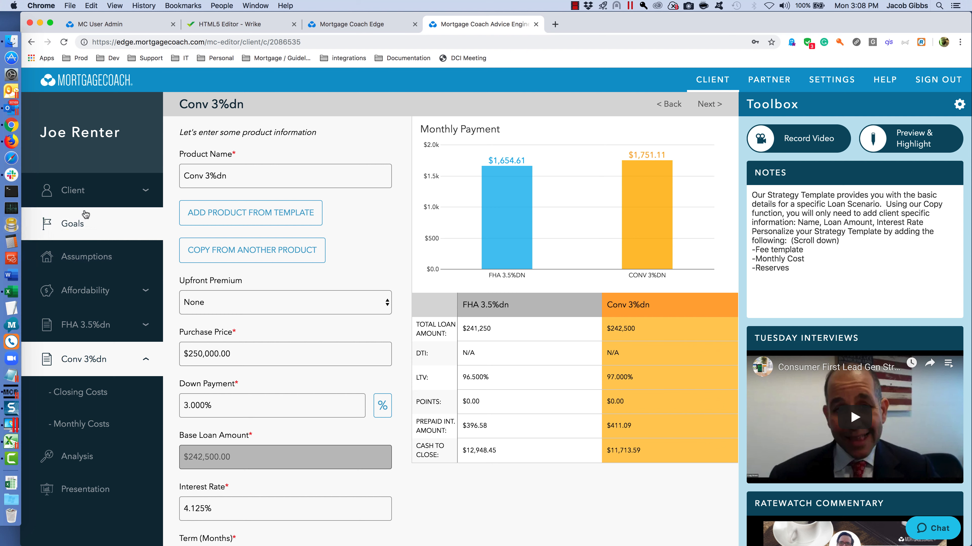
{"action": "left_click", "coordinate": [84, 192]}
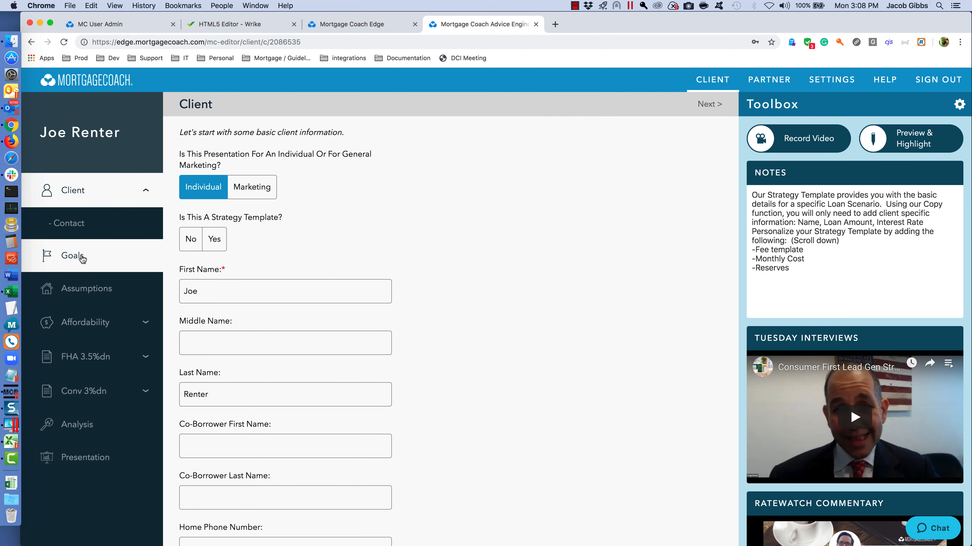
{"action": "left_click", "coordinate": [87, 288]}
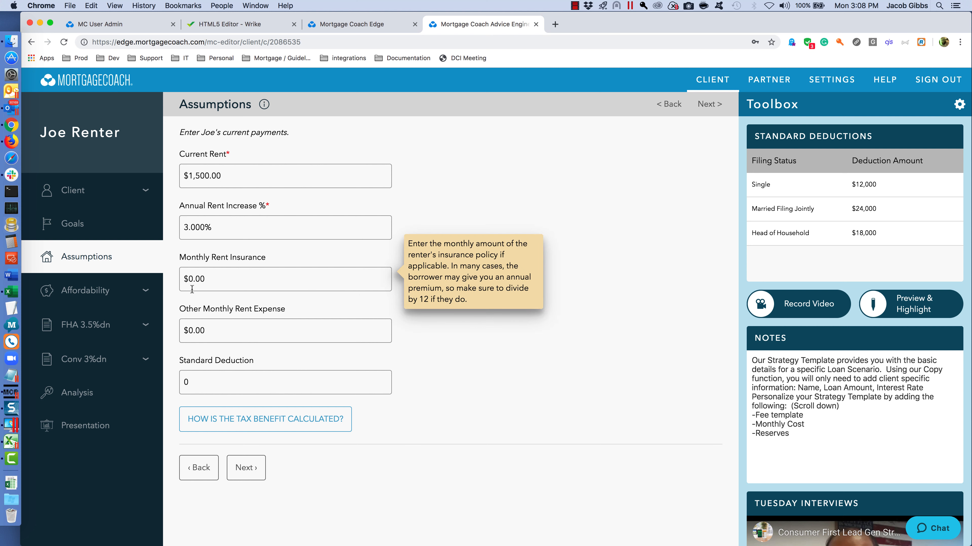
- Copy the client's analysis as a new analysis to a new client
{"action": "left_click", "coordinate": [77, 392]}
{"action": "left_click", "coordinate": [235, 425]}
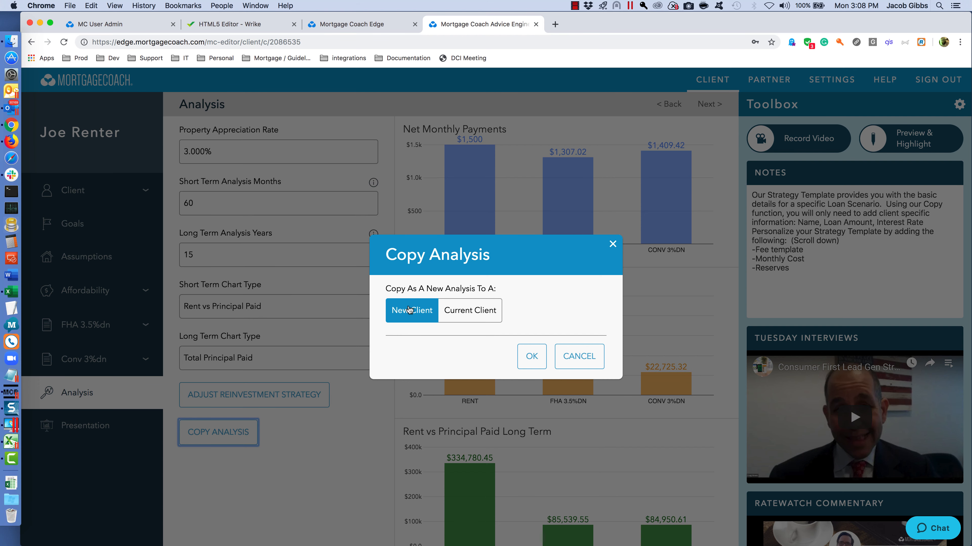
{"action": "left_click", "coordinate": [529, 352]}
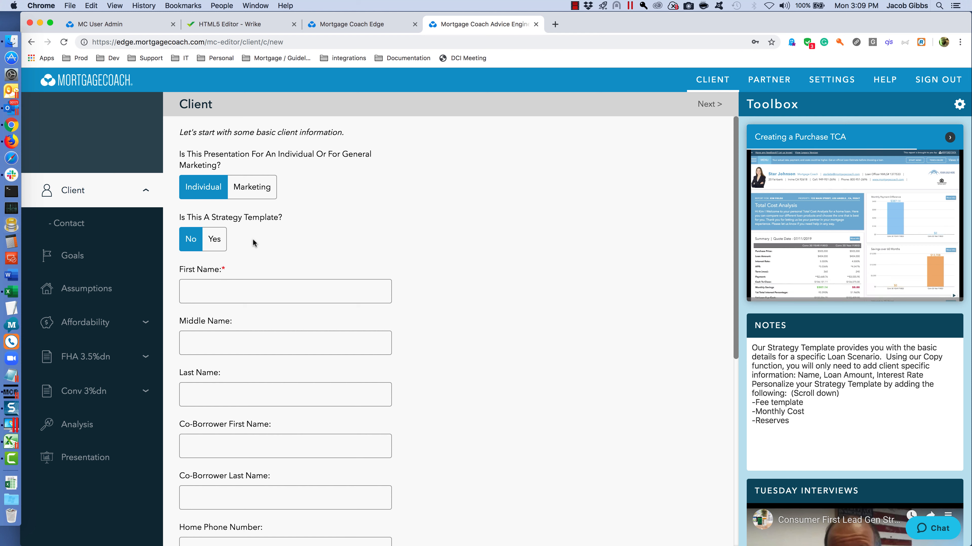
- Mark the copied presentation as a strategy template, name it "**Low Down Payment Options RVO" and continue to its contact details
{"action": "left_click", "coordinate": [216, 245]}
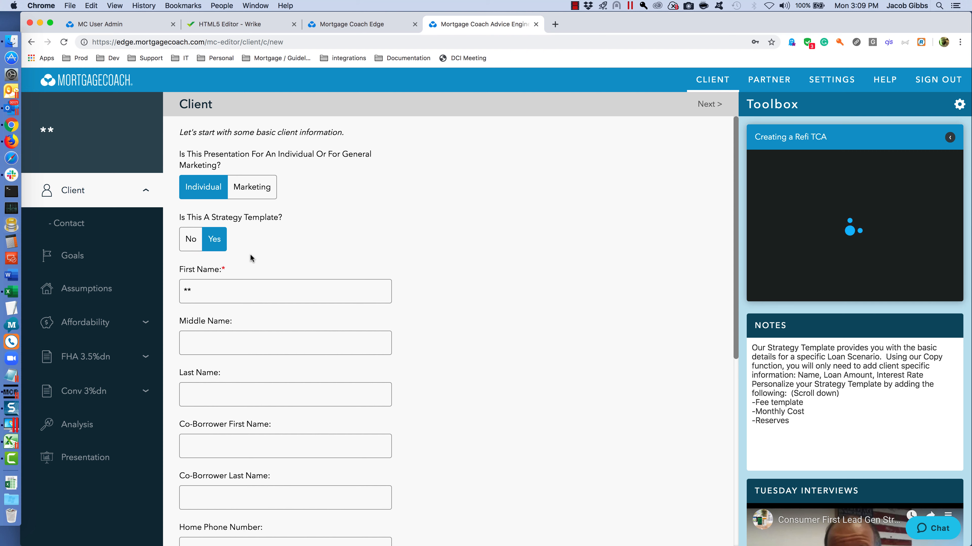
{"action": "left_click", "coordinate": [207, 291]}
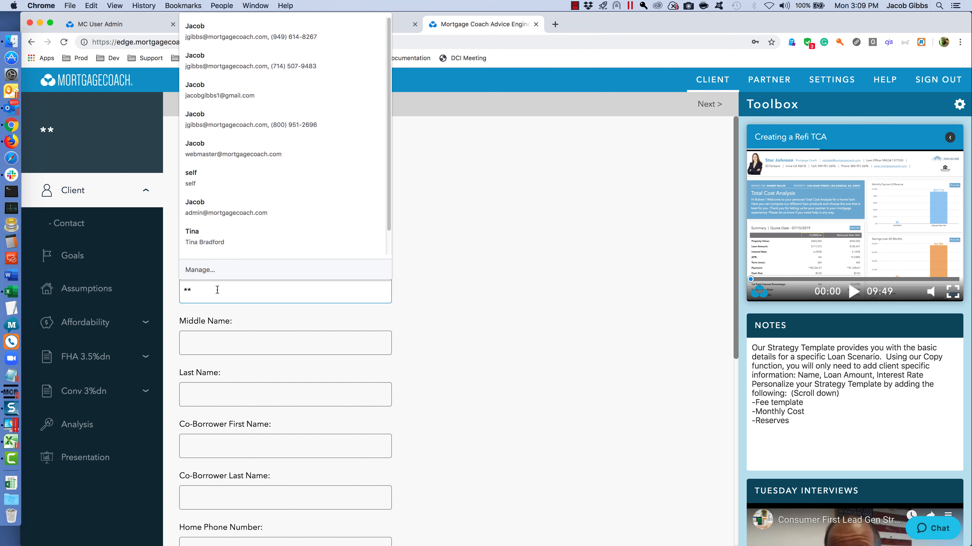
{"action": "type", "text": "Low "}
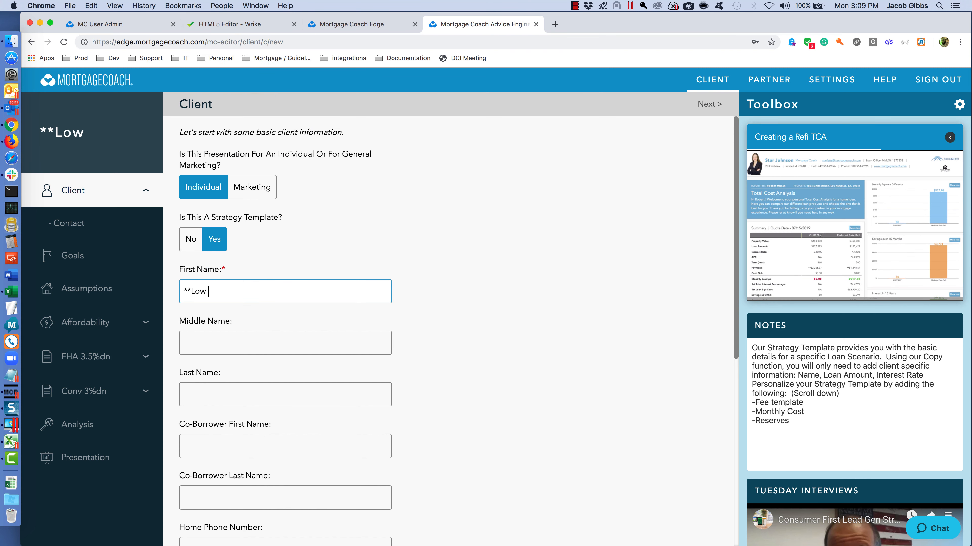
{"action": "type", "text": "Down Pay"}
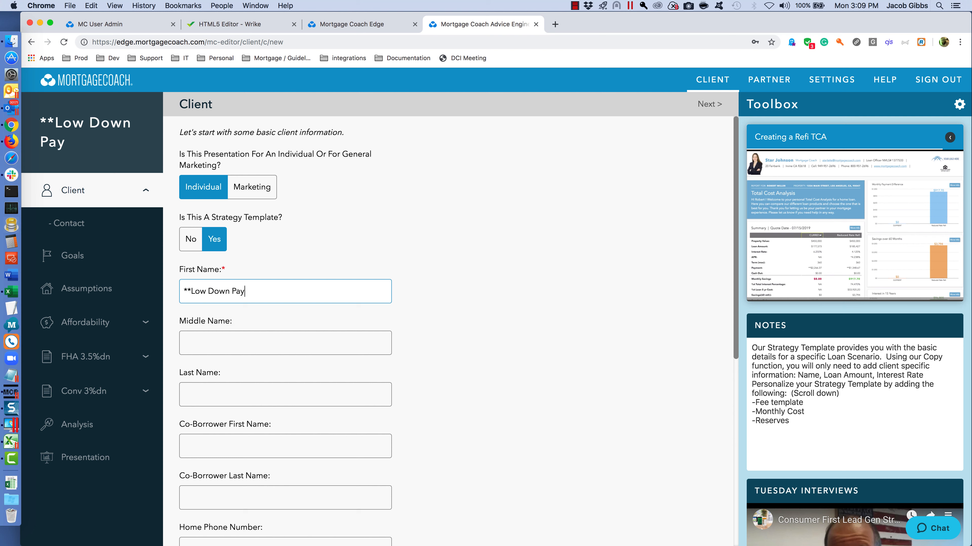
{"action": "type", "text": "ment Options"}
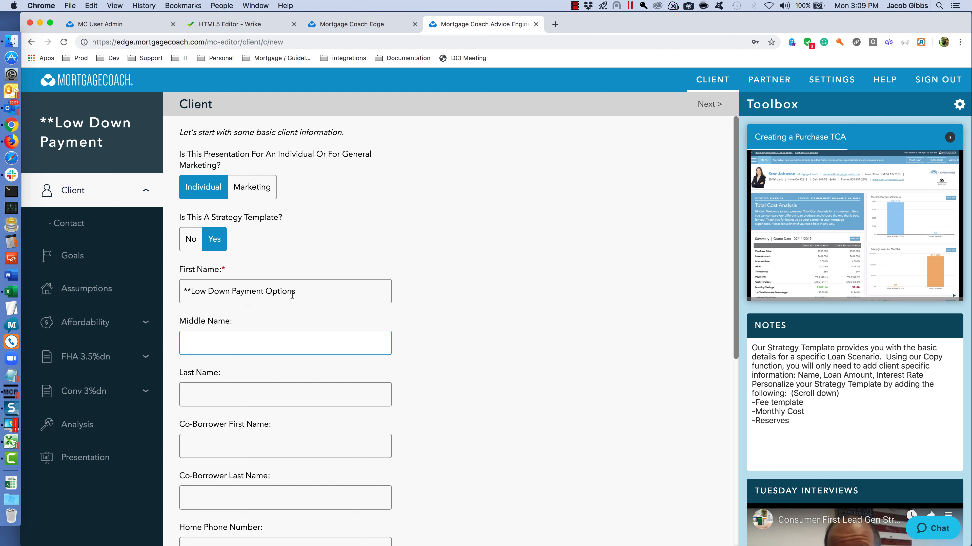
{"action": "left_click", "coordinate": [293, 287]}
{"action": "type", "text": "RVO"}
{"action": "left_click", "coordinate": [225, 340]}
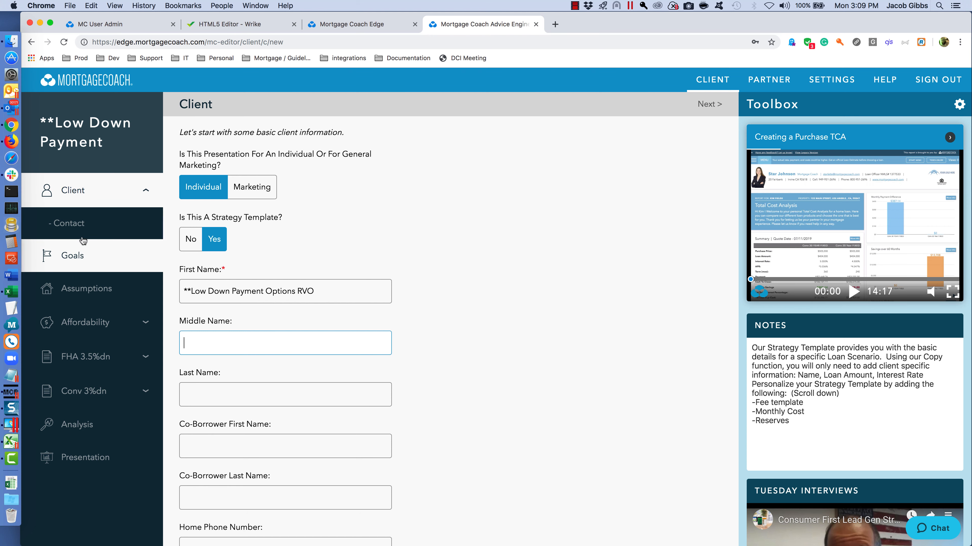
{"action": "left_click", "coordinate": [76, 224]}
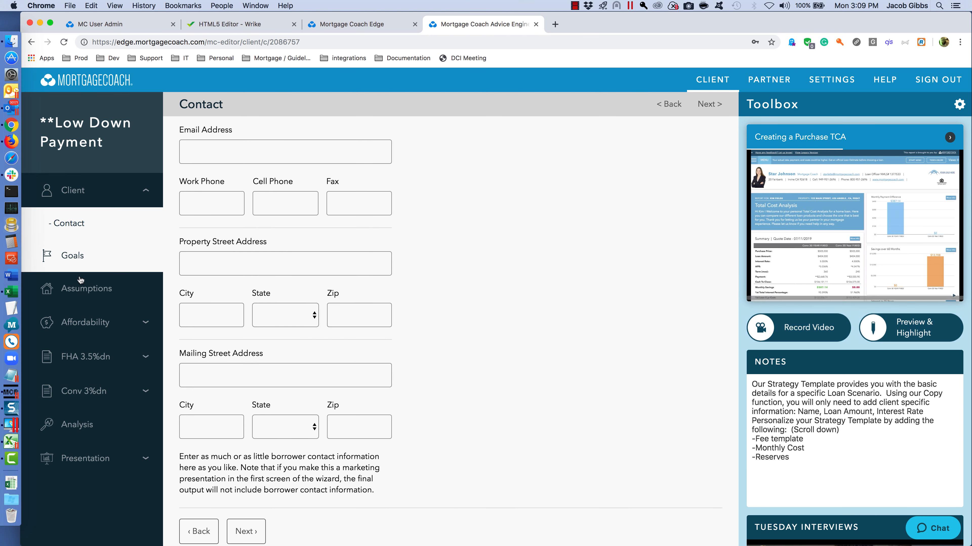
- Check the template's rent assumptions and set the FHA 3.5%dn product's interest rate to 0%
{"action": "left_click", "coordinate": [81, 290]}
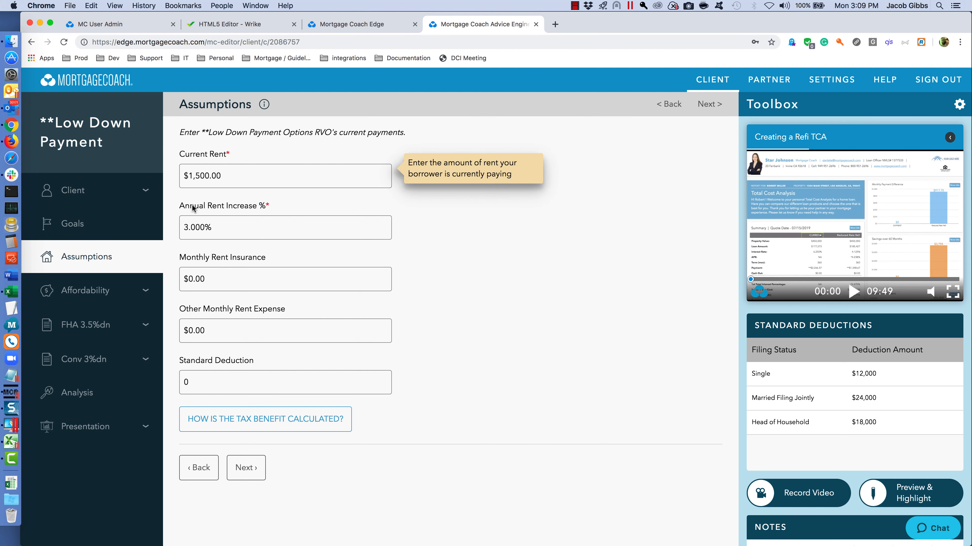
{"action": "left_click", "coordinate": [82, 326]}
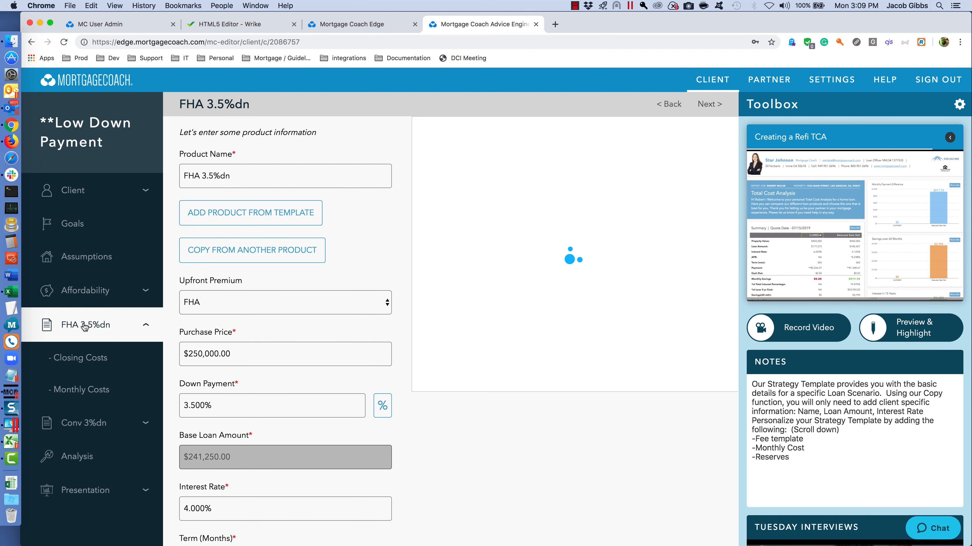
{"action": "left_click", "coordinate": [244, 354]}
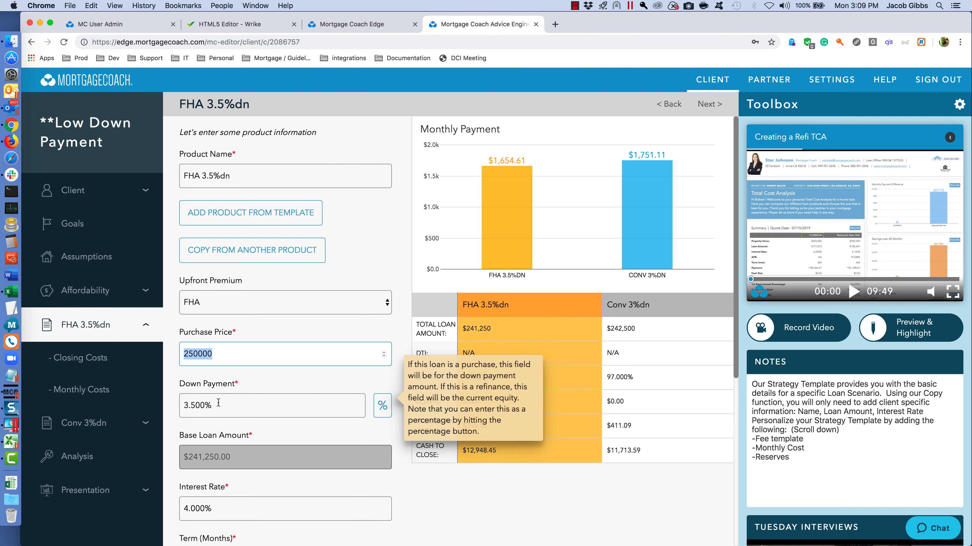
{"action": "scroll", "coordinate": [214, 421], "scroll_direction": "down", "scroll_amount": 1}
{"action": "left_click", "coordinate": [227, 484]}
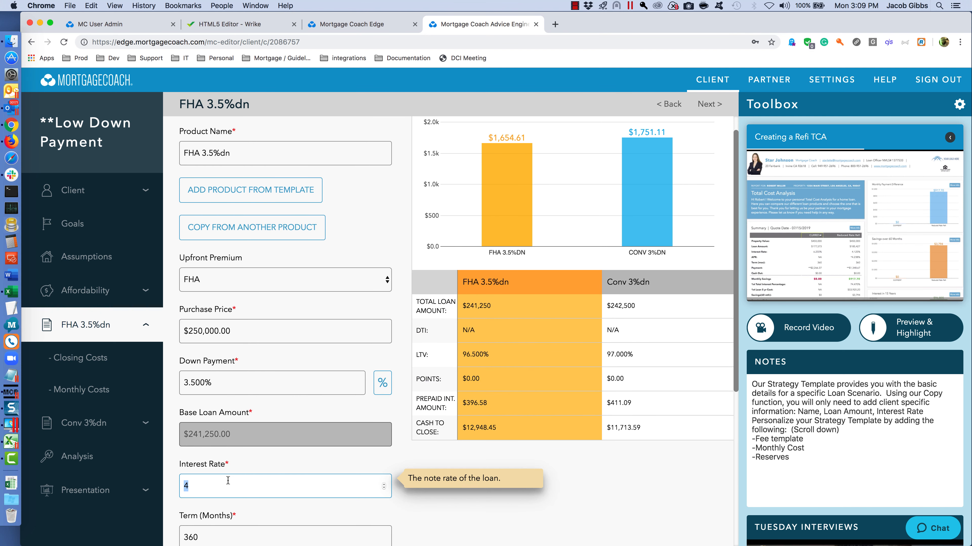
{"action": "left_click", "coordinate": [238, 330]}
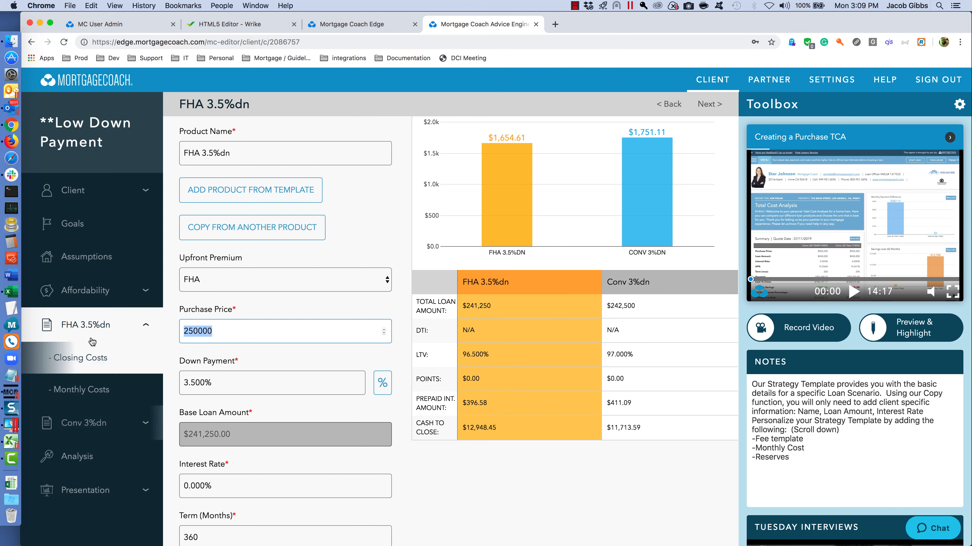
- Set the Conv 3%dn product's interest rate to 0%
{"action": "left_click", "coordinate": [84, 422]}
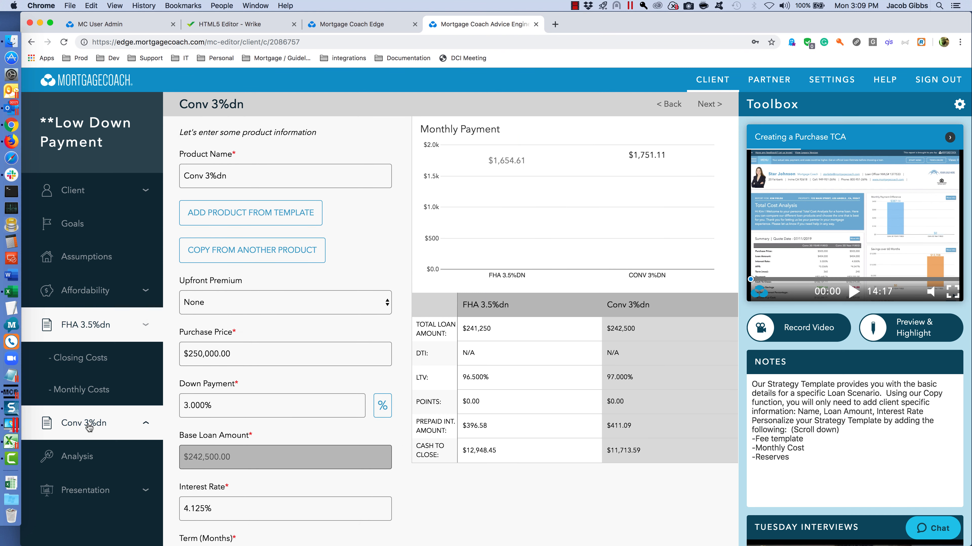
{"action": "left_click", "coordinate": [211, 510]}
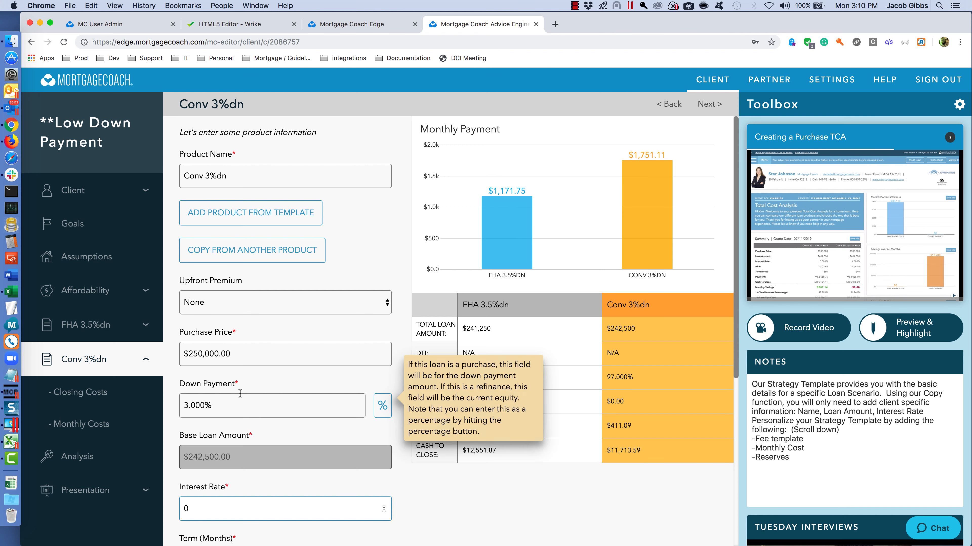
{"action": "left_click", "coordinate": [237, 355]}
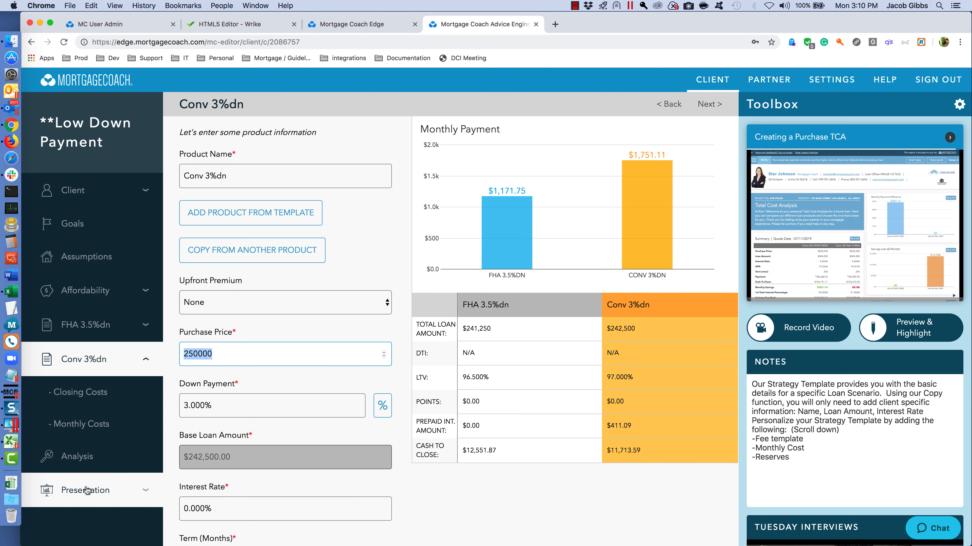
- Recheck the template's client and contact details, and show the strategy templates in the client list
{"action": "left_click", "coordinate": [73, 190]}
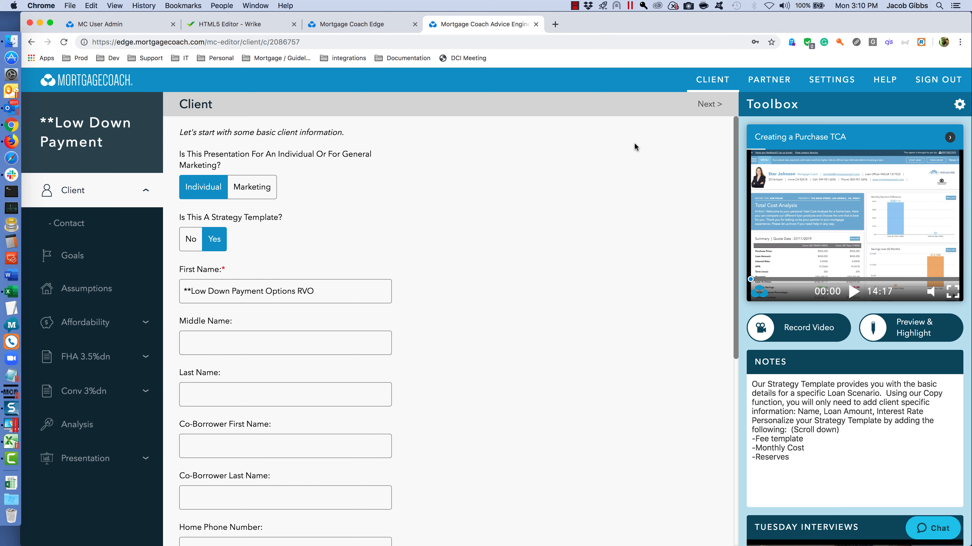
{"action": "left_click", "coordinate": [702, 107]}
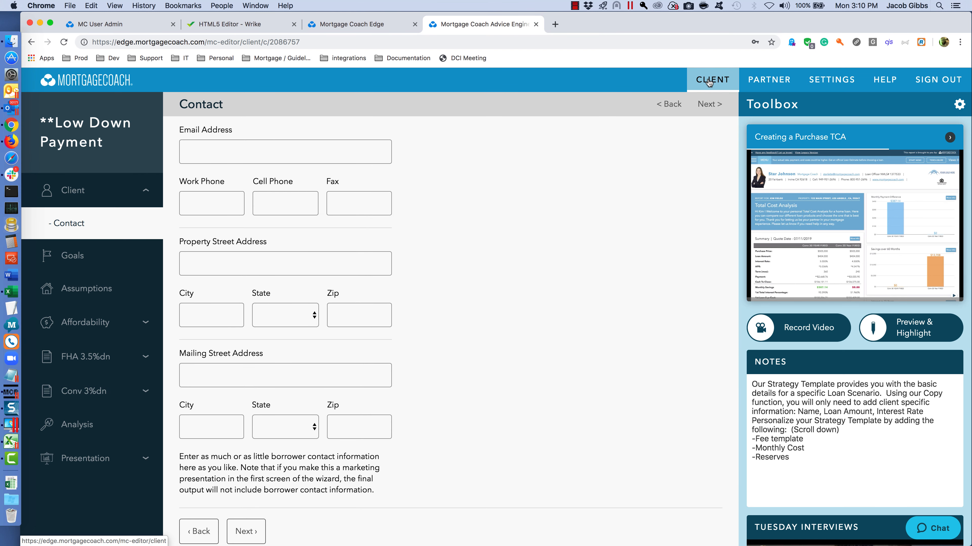
{"action": "left_click", "coordinate": [708, 80]}
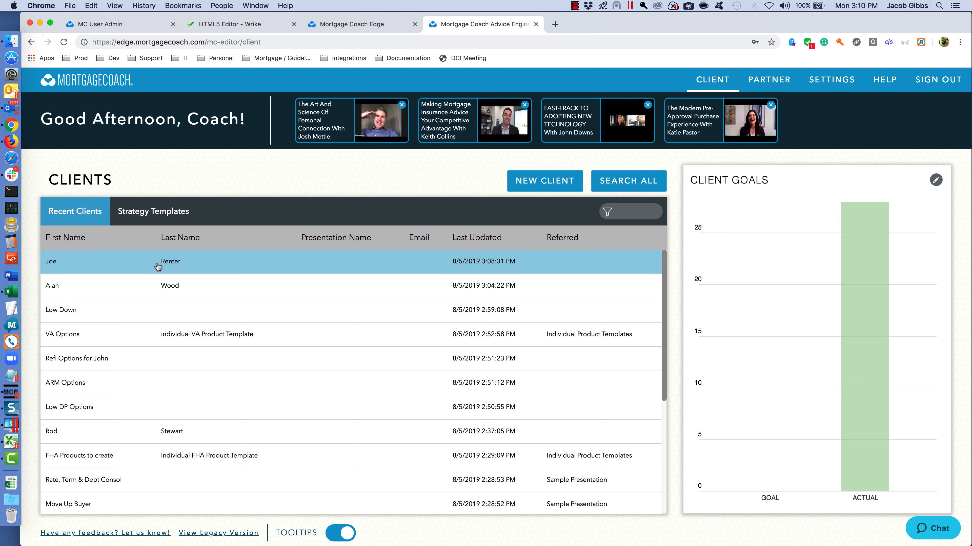
{"action": "mouse_move", "coordinate": [158, 215]}
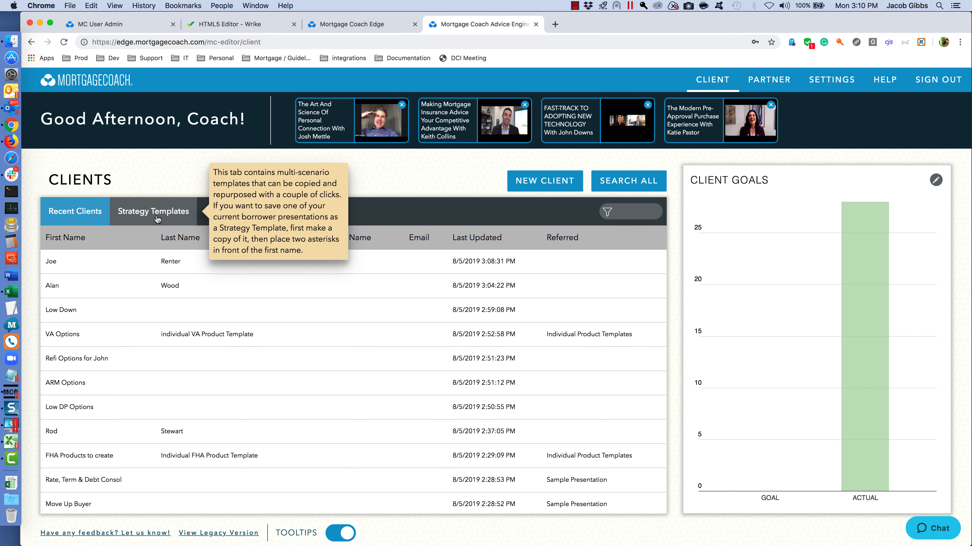
{"action": "left_click", "coordinate": [154, 215]}
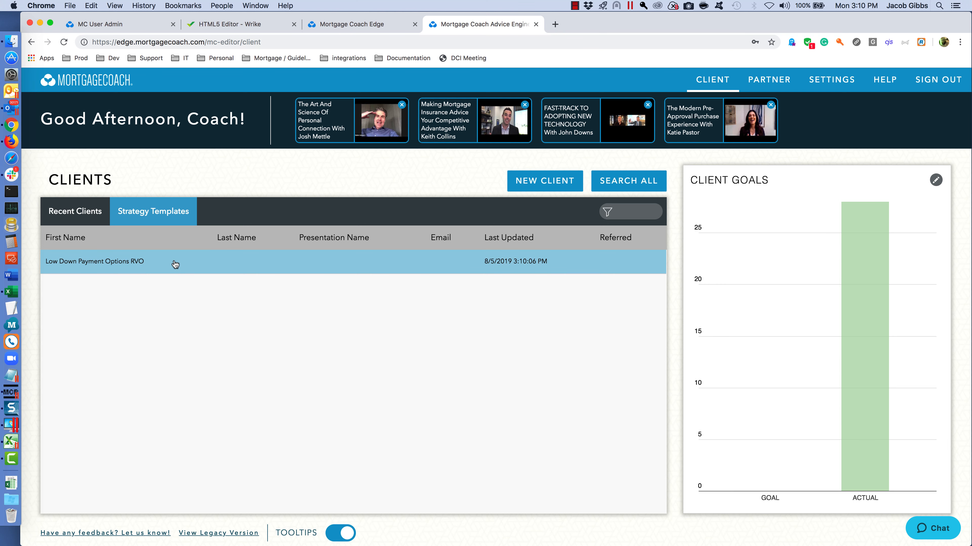
- Copy the Low Down Payment Options RVO strategy template to a new client
{"action": "left_click", "coordinate": [174, 263]}
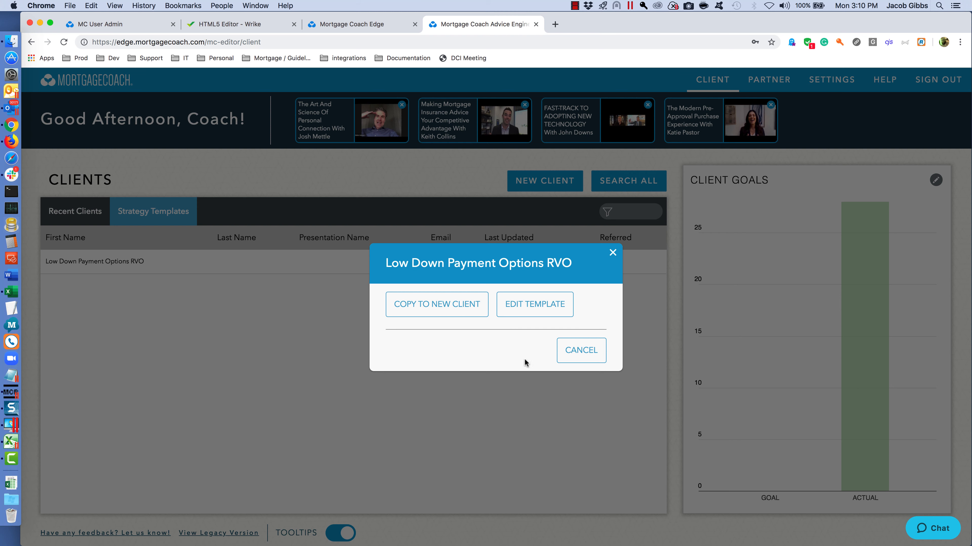
{"action": "left_click", "coordinate": [574, 354]}
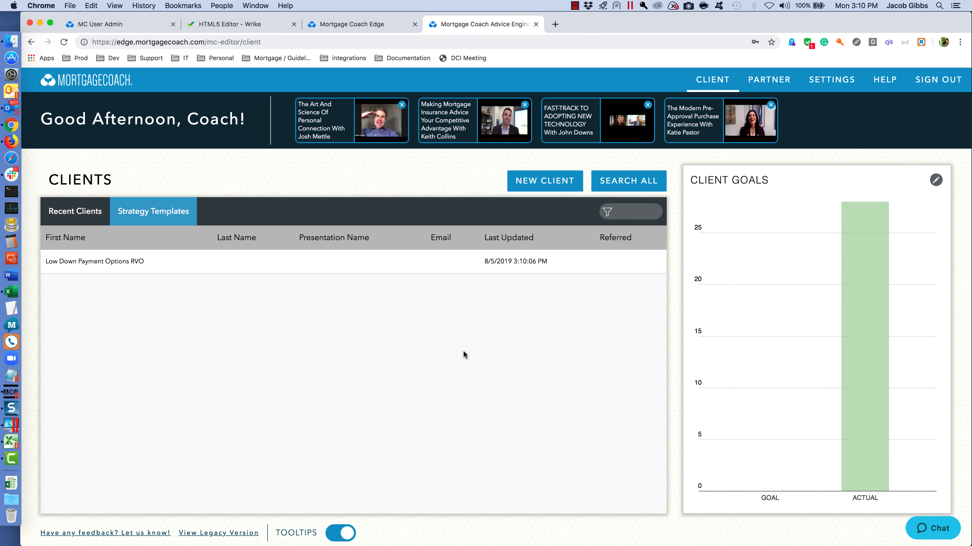
{"action": "left_click", "coordinate": [223, 262]}
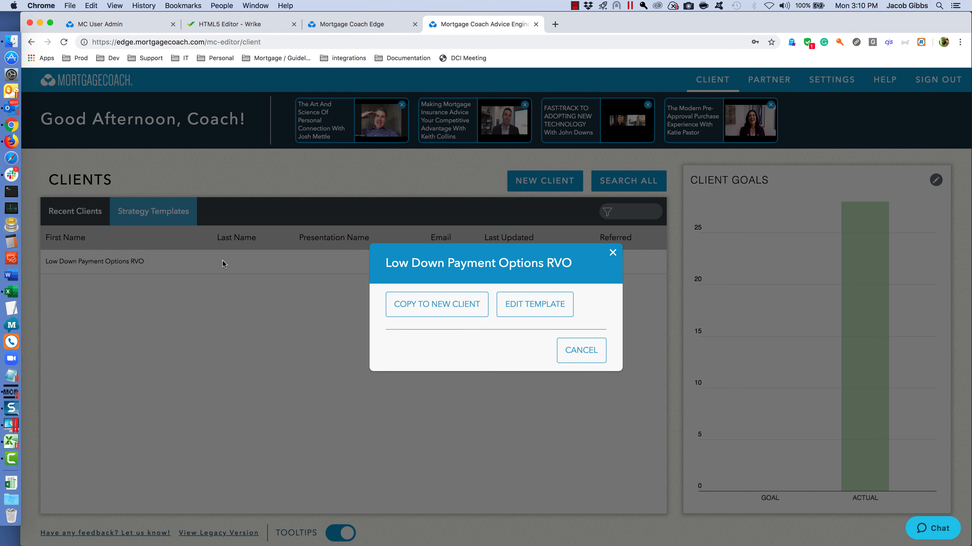
{"action": "left_click", "coordinate": [426, 304]}
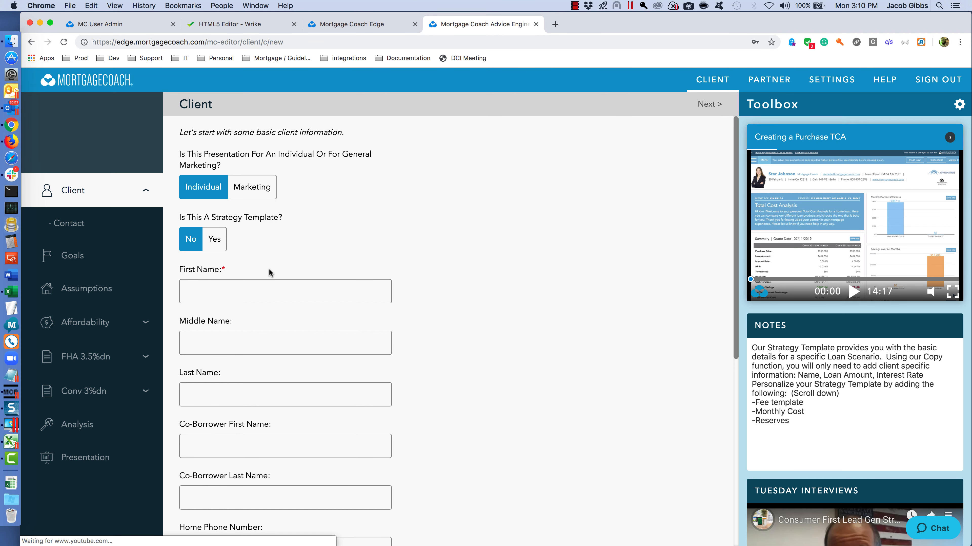
- Enter the new client's first and last name and open the client's assumptions
{"action": "left_click", "coordinate": [211, 288]}
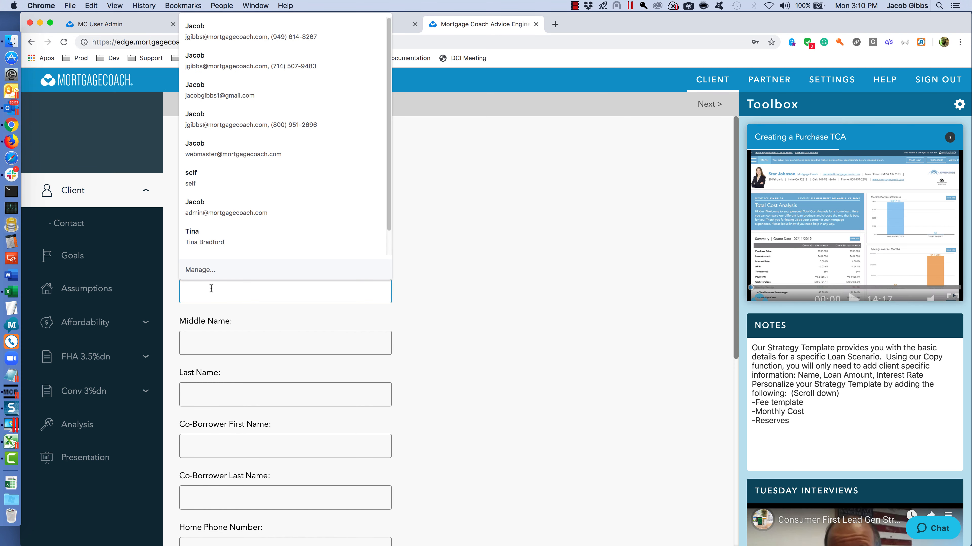
{"action": "type", "text": "Adam"}
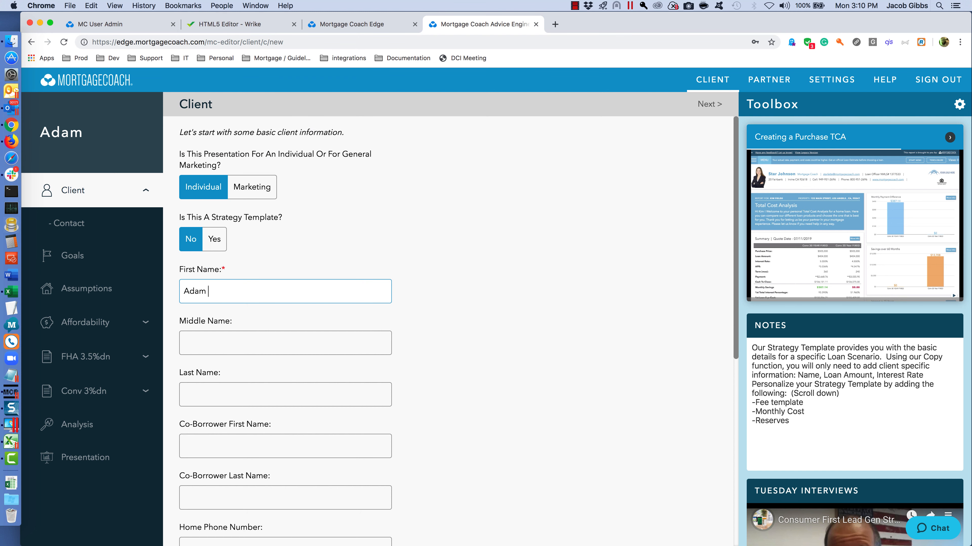
{"action": "key", "text": "Tab"}
{"action": "type", "text": "Jones"}
{"action": "key", "text": "Tab"}
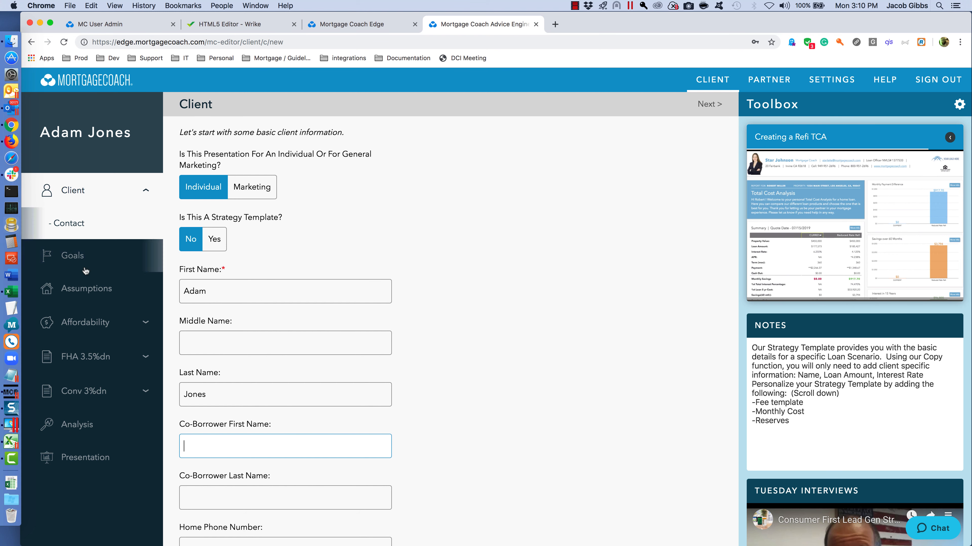
{"action": "left_click", "coordinate": [85, 291]}
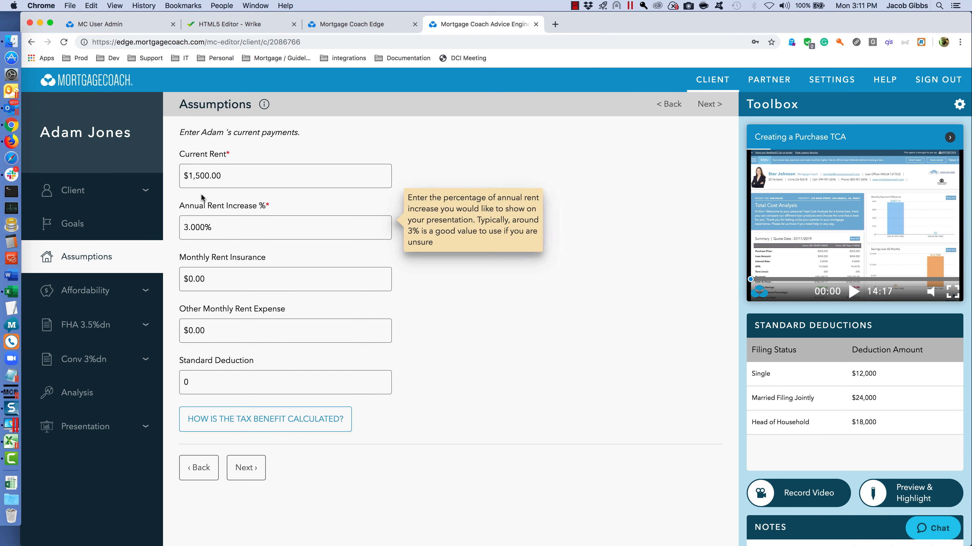
- Set the new client's current rent to $1,800 in the assumptions
{"action": "left_click", "coordinate": [223, 175]}
{"action": "type", "text": "1800"}
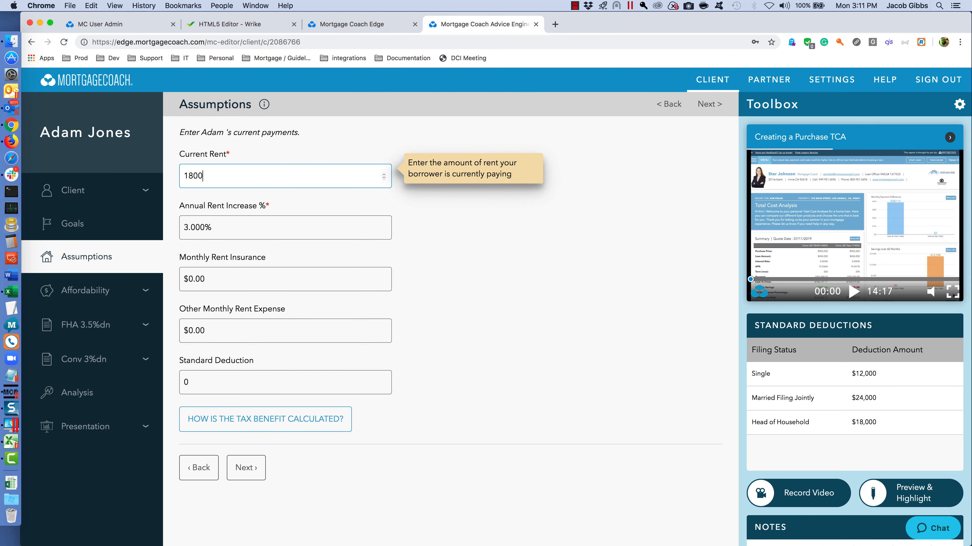
{"action": "key", "text": "Tab"}
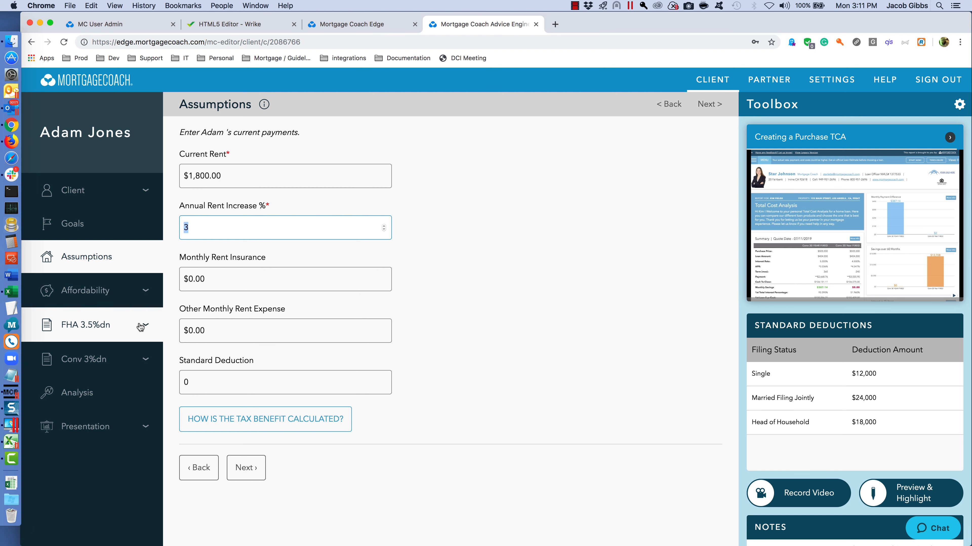
- Set the FHA 3.5%dn product's purchase price to $300,000 and its interest rate to 4%
{"action": "left_click", "coordinate": [110, 330]}
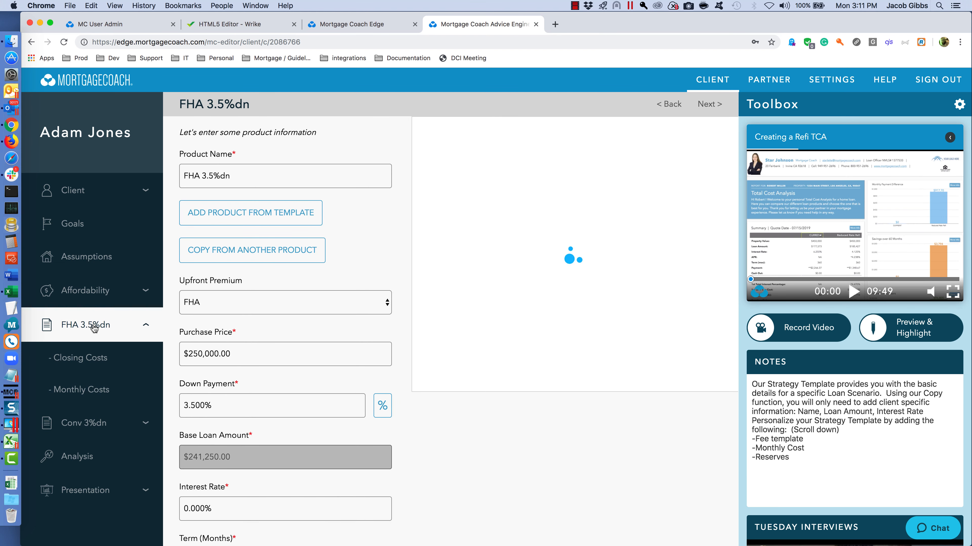
{"action": "left_click", "coordinate": [243, 349]}
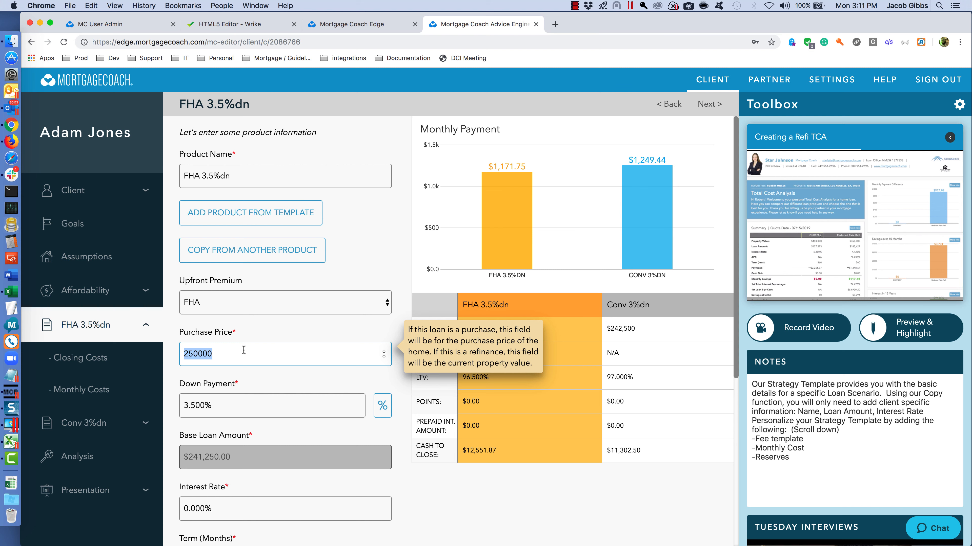
{"action": "type", "text": "300000"}
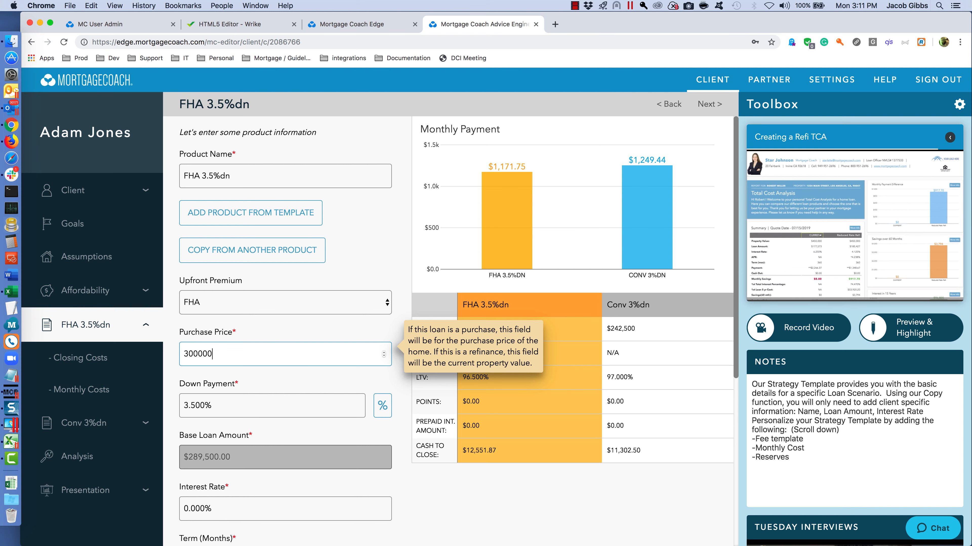
{"action": "key", "text": "Tab"}
{"action": "left_click", "coordinate": [228, 506]}
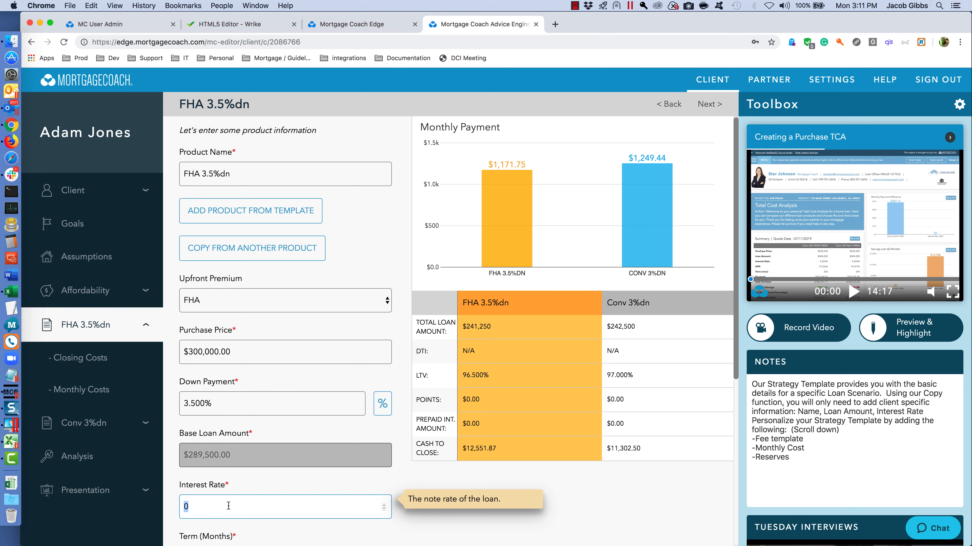
{"action": "type", "text": "3"}
{"action": "type", "text": "4"}
{"action": "key", "text": "Tab"}
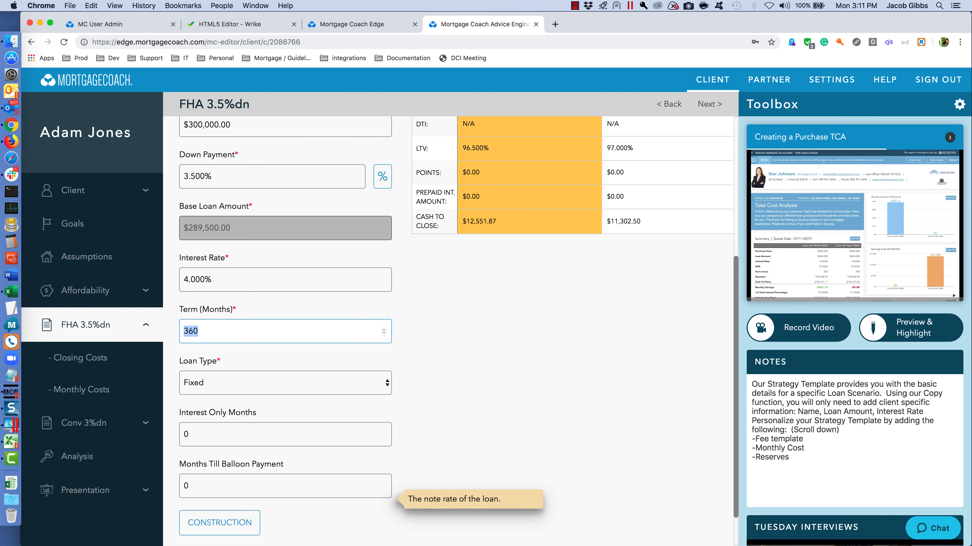
- Set the Conv 3%dn product's purchase price to $300,000 and its interest rate to 4.125%
{"action": "left_click", "coordinate": [97, 423]}
{"action": "left_click", "coordinate": [232, 360]}
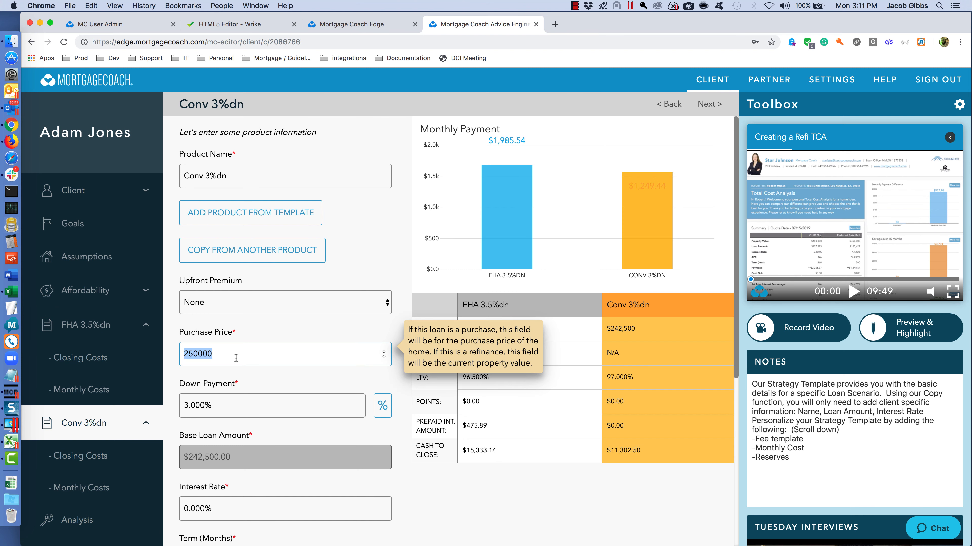
{"action": "type", "text": "30000"}
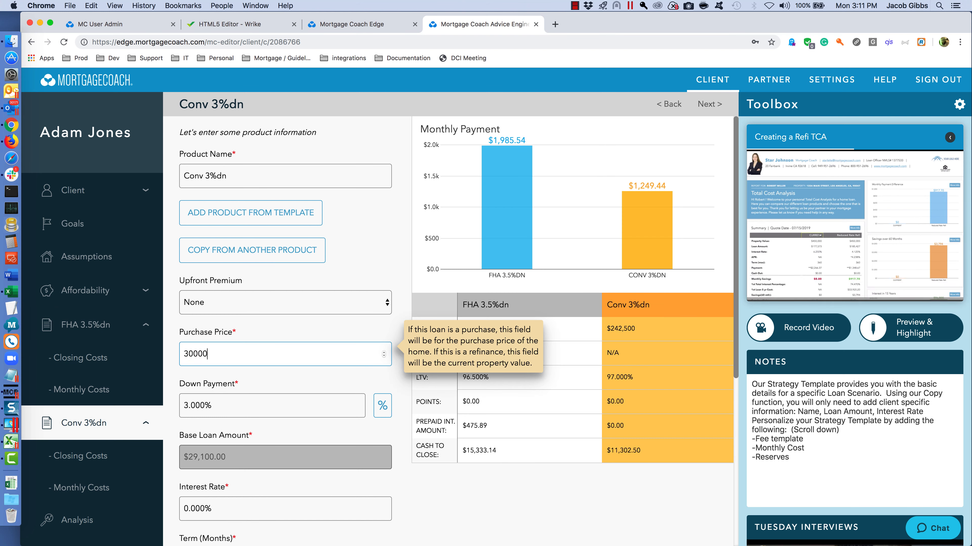
{"action": "key", "text": "Tab"}
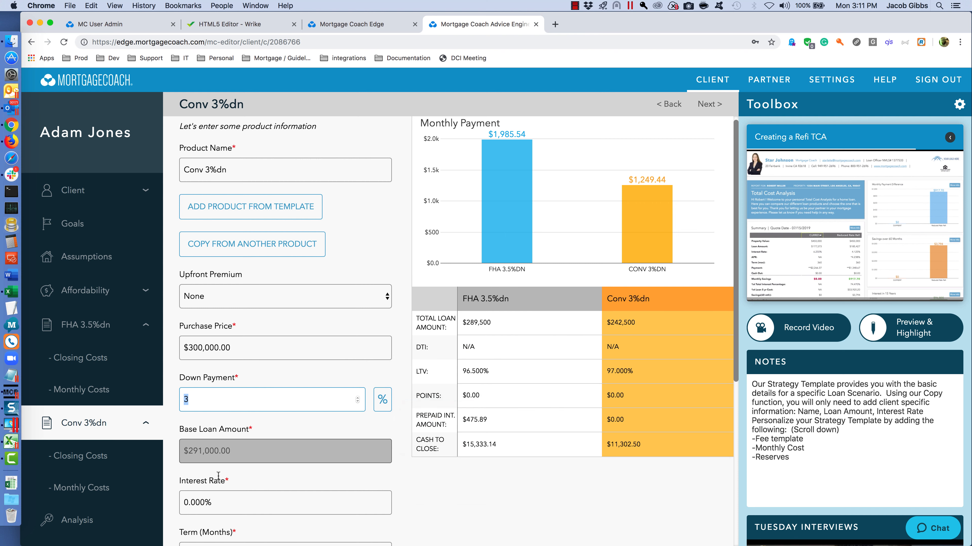
{"action": "left_click", "coordinate": [226, 496]}
{"action": "type", "text": "4.125"}
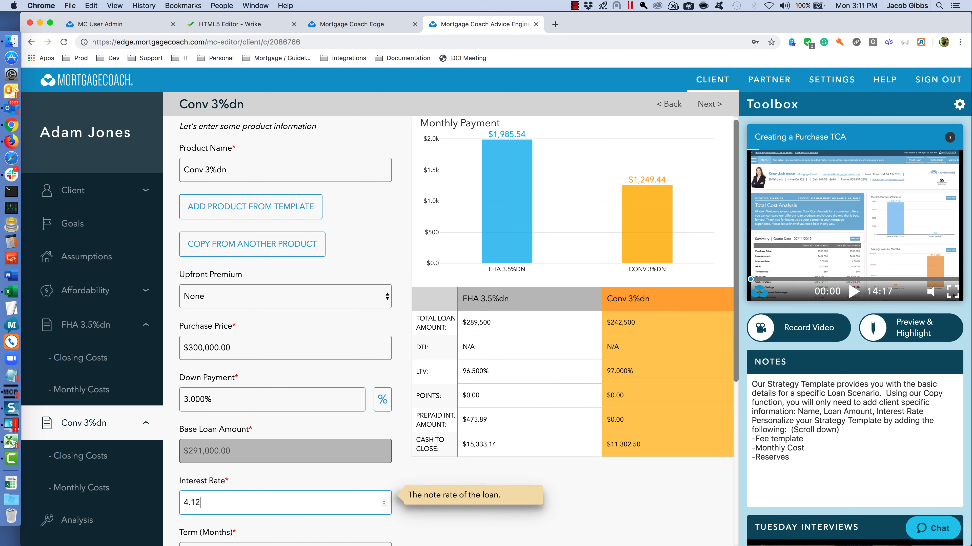
{"action": "key", "text": "Tab"}
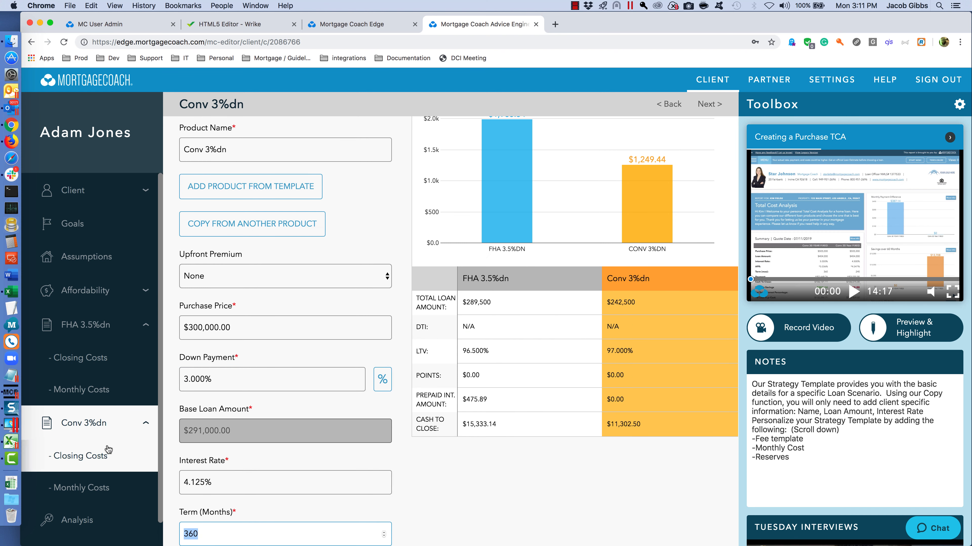
- Check the Conv 3%dn product's closing and monthly costs, and open the presentation's preview settings
{"action": "left_click", "coordinate": [99, 452]}
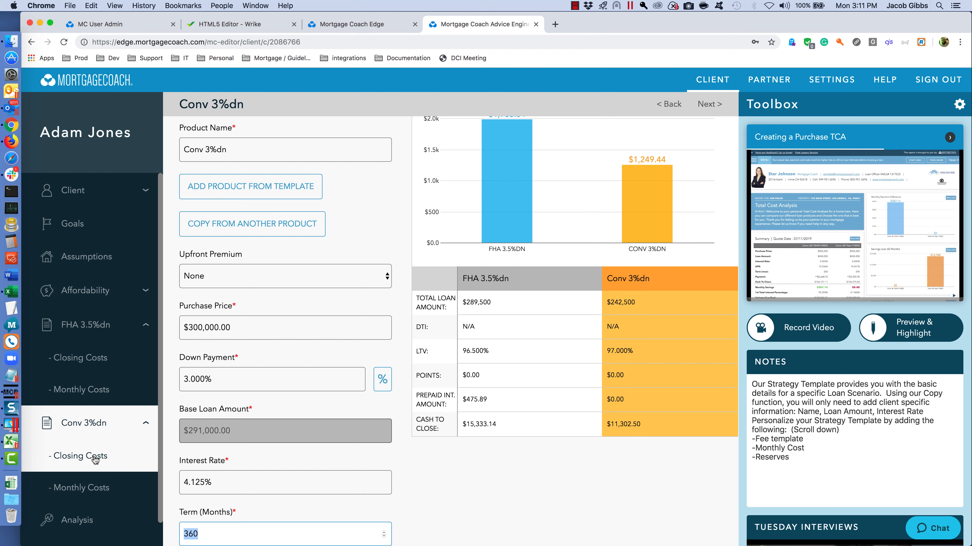
{"action": "left_click", "coordinate": [89, 482]}
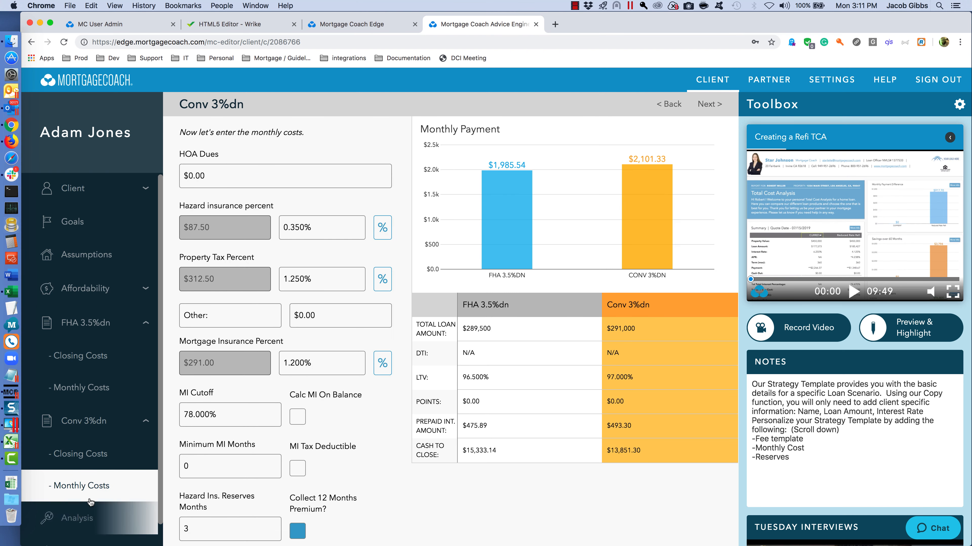
{"action": "scroll", "coordinate": [92, 497], "scroll_direction": "down", "scroll_amount": 1}
{"action": "left_click", "coordinate": [101, 528]}
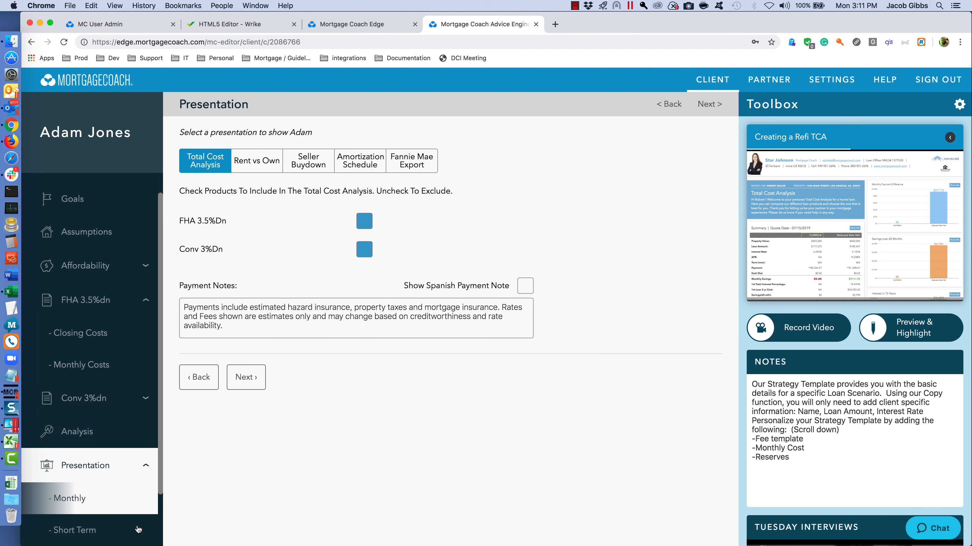
{"action": "scroll", "coordinate": [101, 536], "scroll_direction": "down", "scroll_amount": 4}
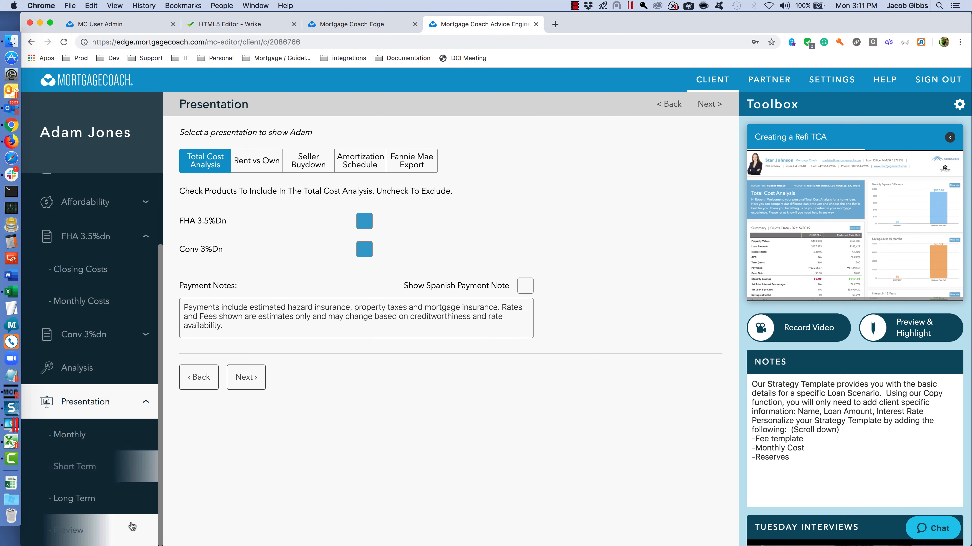
{"action": "left_click", "coordinate": [88, 535]}
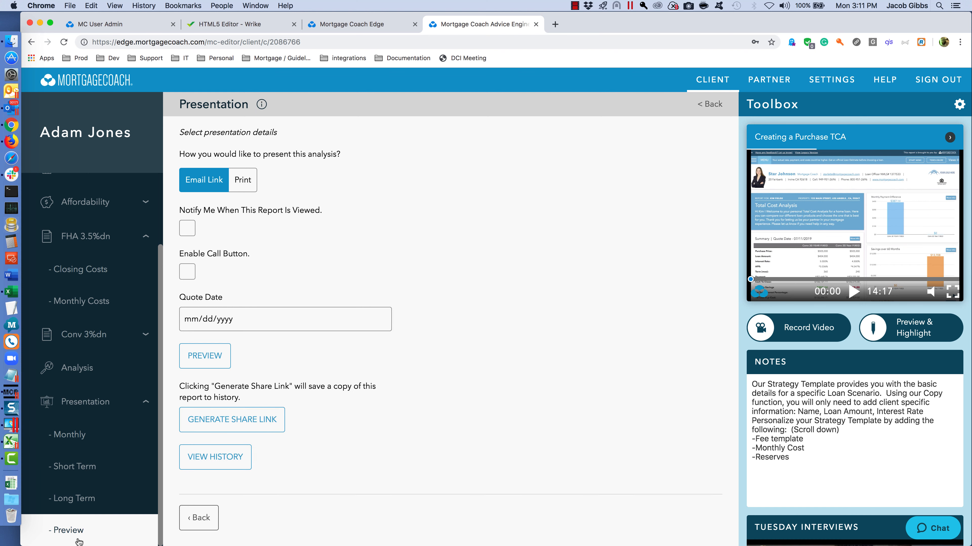
- Set the presentation's quote date to 08/05/2019
{"action": "mouse_move", "coordinate": [331, 320]}
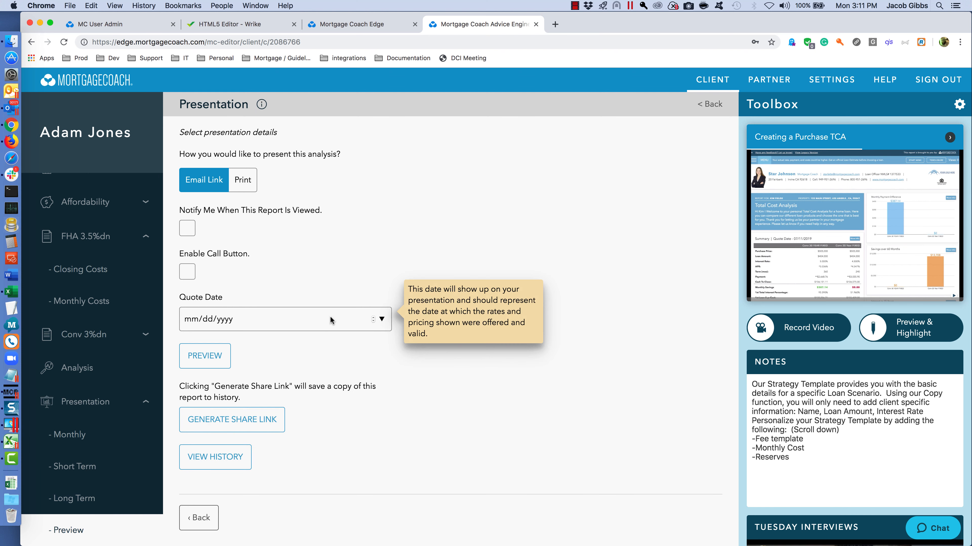
{"action": "left_click", "coordinate": [382, 319]}
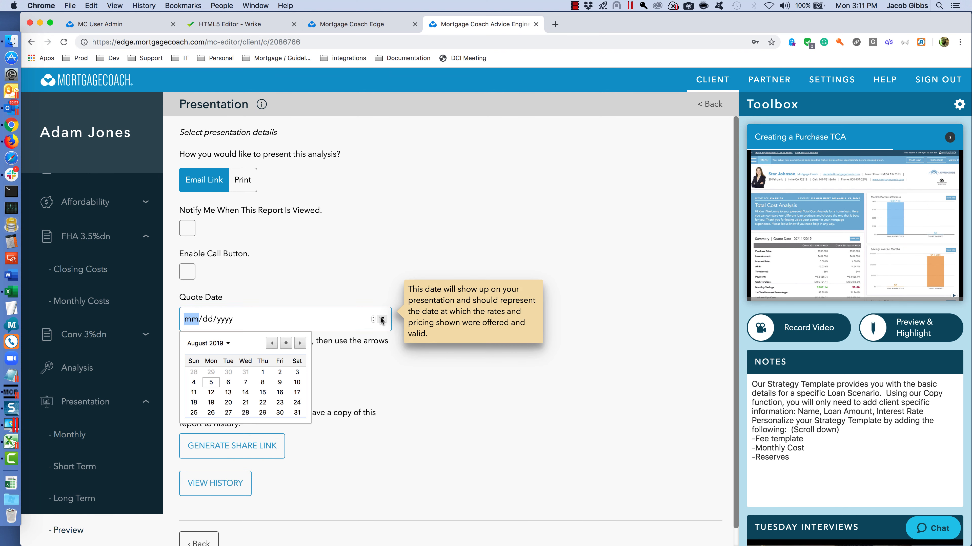
{"action": "left_click", "coordinate": [212, 383]}
{"action": "left_click", "coordinate": [321, 381]}
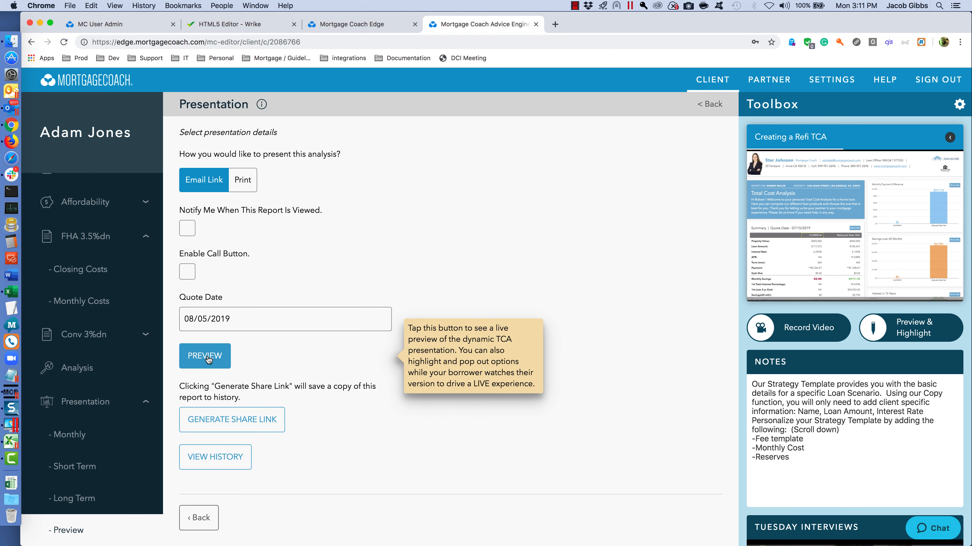
- Generate a share link for the client's report, copy it to the clipboard, and close the link dialog
{"action": "left_click", "coordinate": [237, 420]}
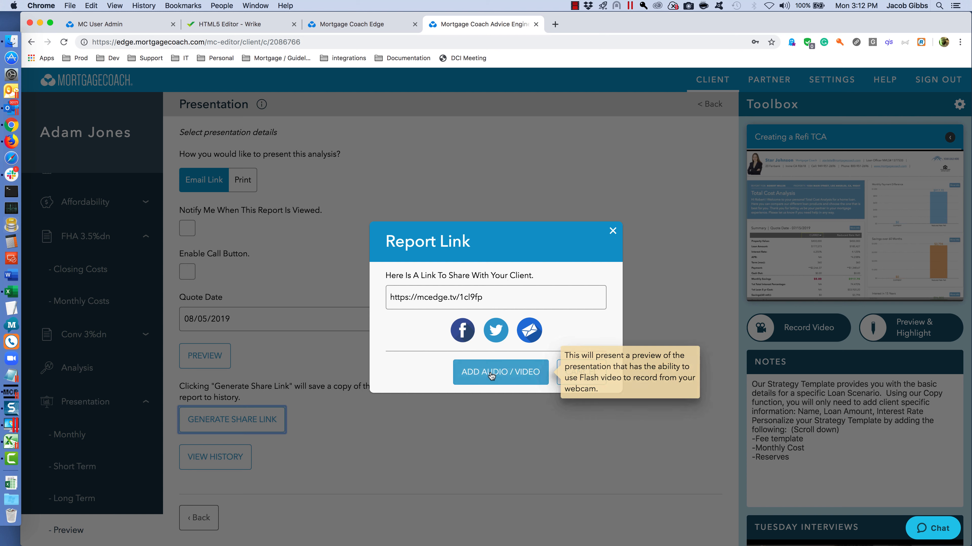
{"action": "left_click", "coordinate": [485, 297]}
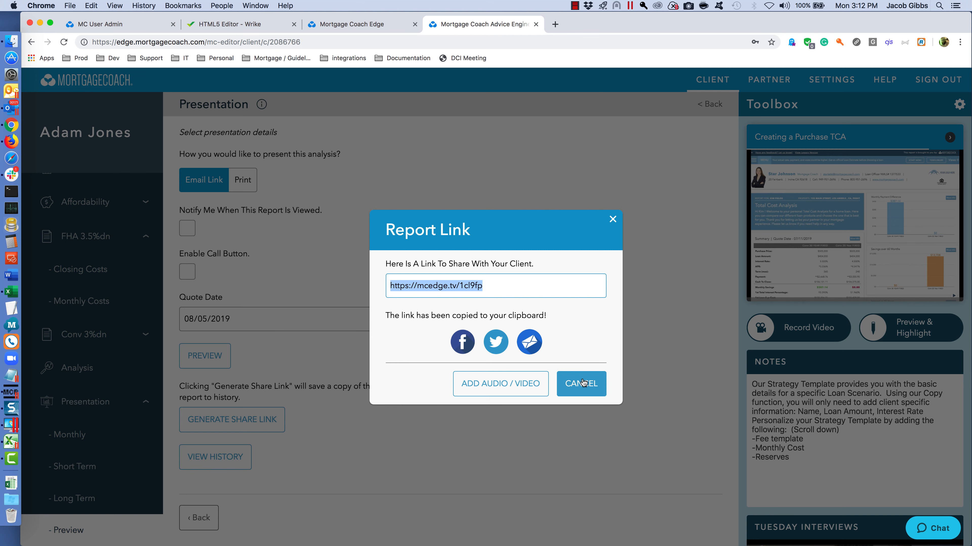
{"action": "left_click", "coordinate": [582, 383]}
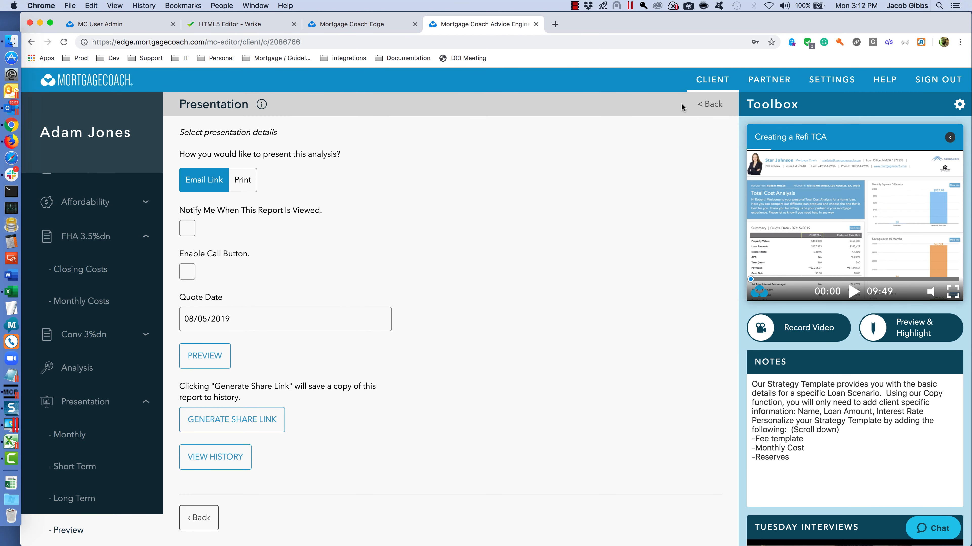
- Return to the client list and look through the strategy templates and the recent clients
{"action": "left_click", "coordinate": [706, 81]}
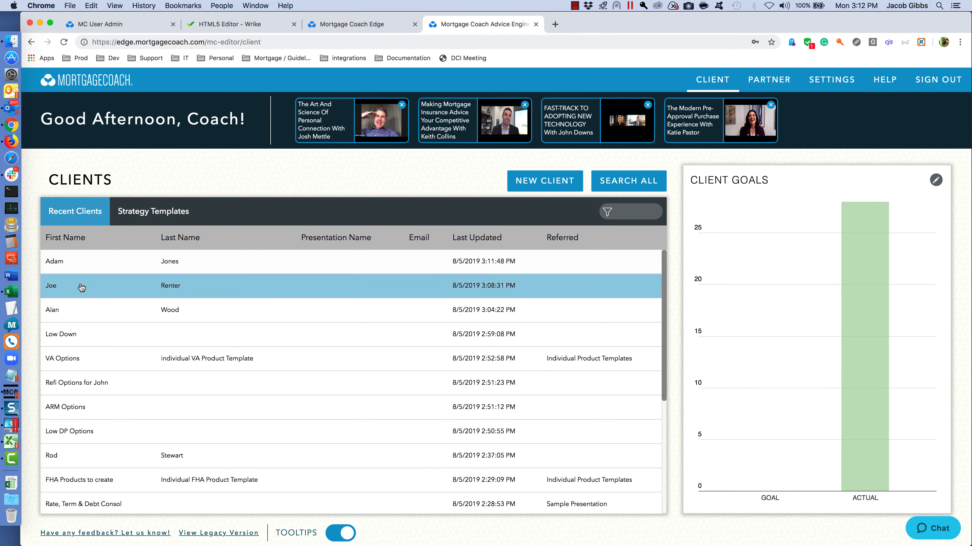
{"action": "left_click", "coordinate": [153, 211]}
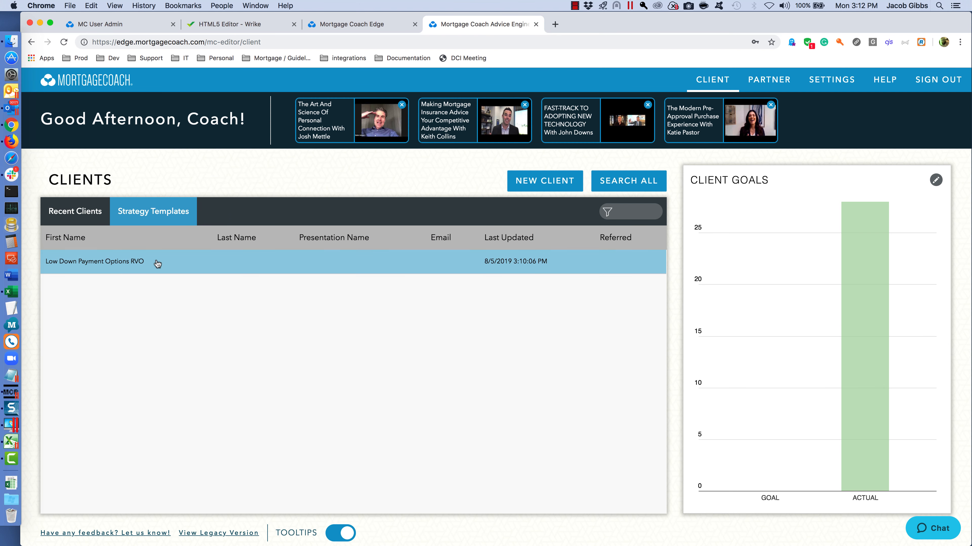
{"action": "left_click", "coordinate": [89, 216]}
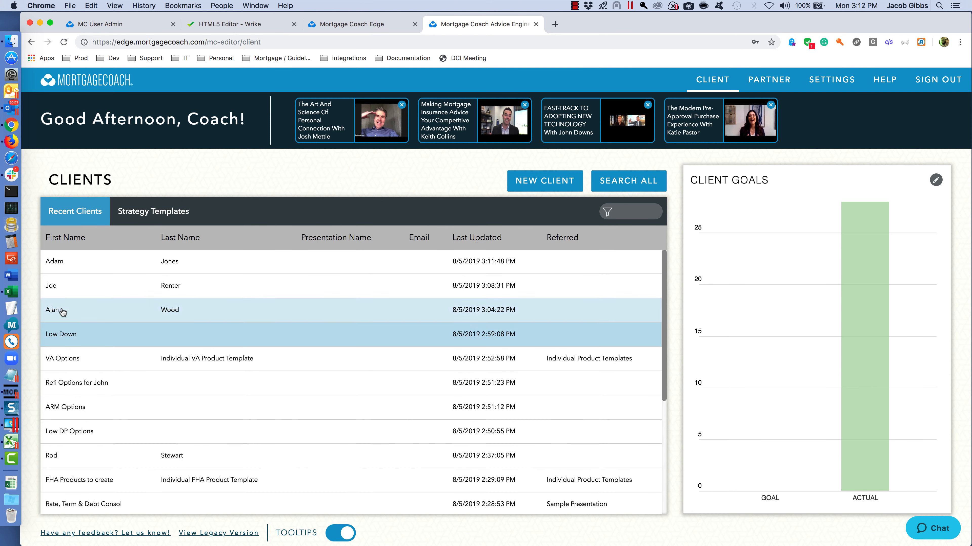
{"action": "left_click", "coordinate": [87, 510]}
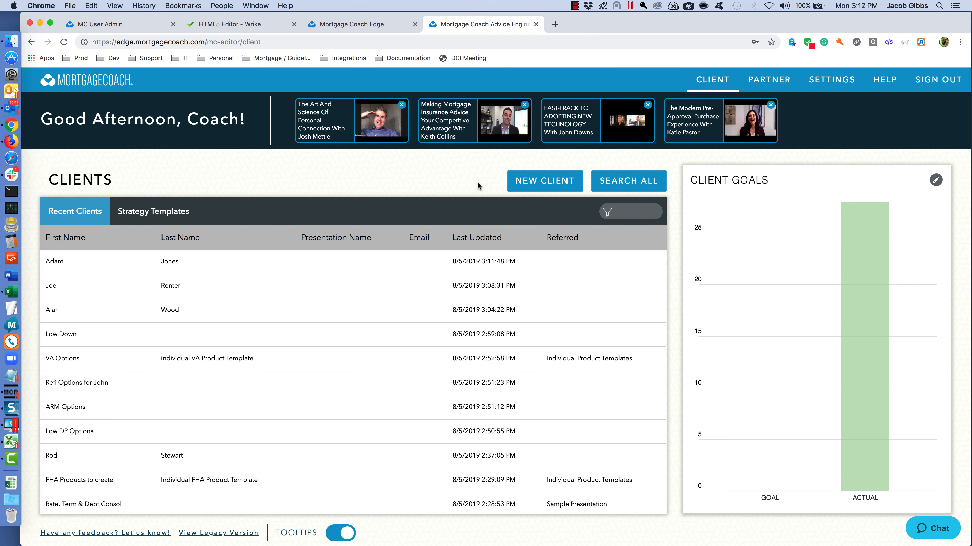
- Create a new client record as a marketing strategy template with the report headline "Cost of Waiting"
{"action": "left_click", "coordinate": [541, 180]}
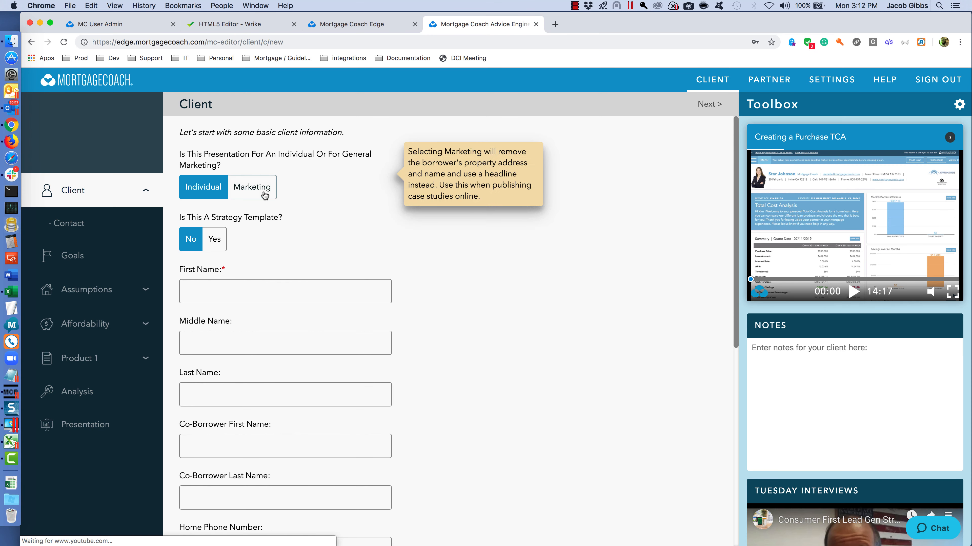
{"action": "left_click", "coordinate": [250, 189]}
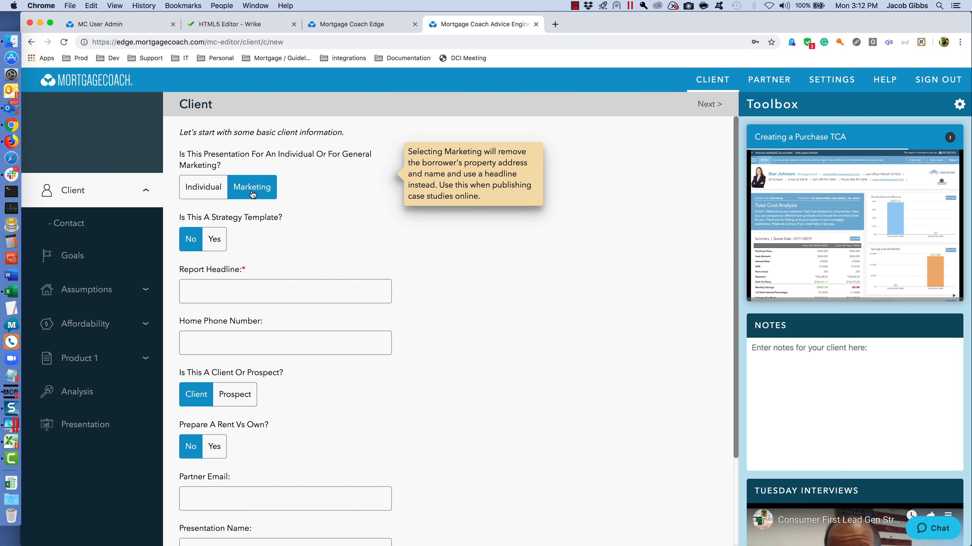
{"action": "left_click", "coordinate": [214, 240]}
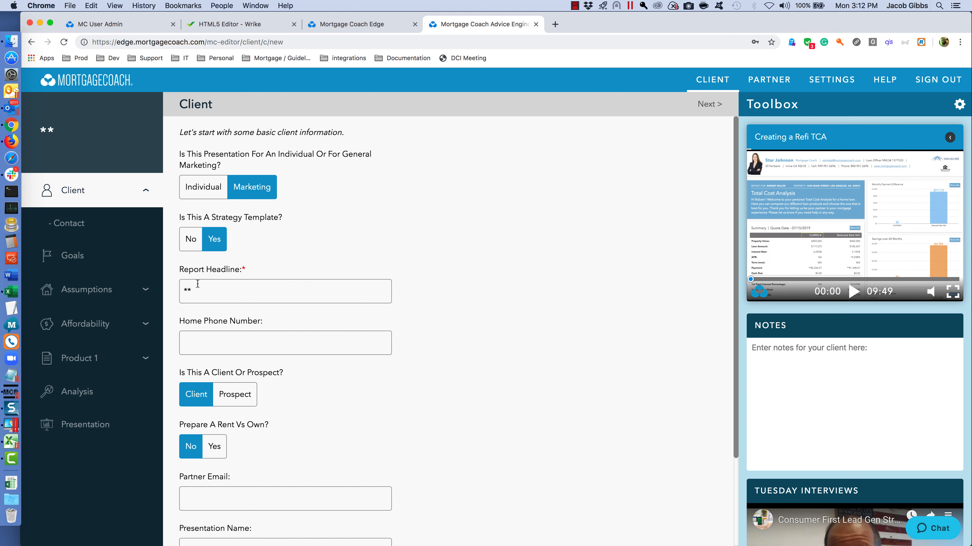
{"action": "type", "text": "Cost of Waiting"}
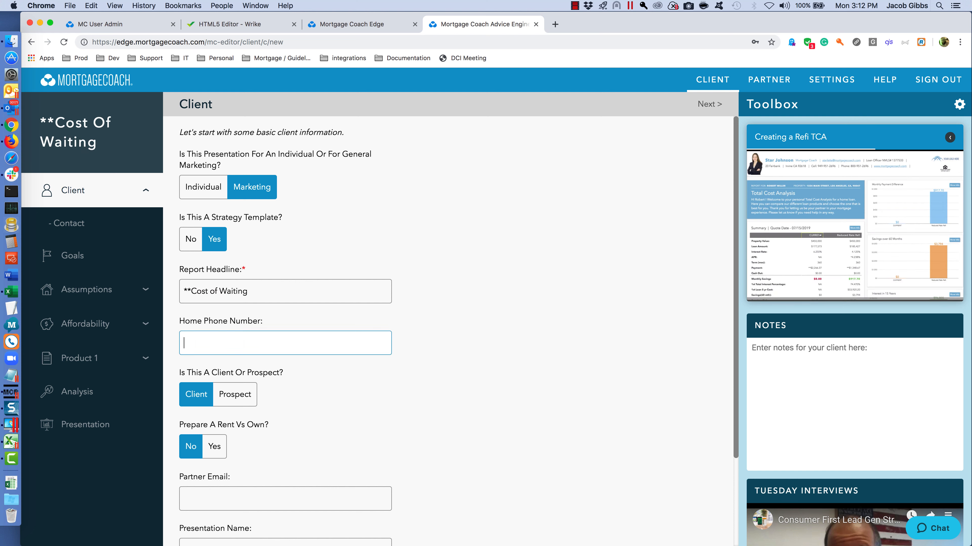
{"action": "scroll", "coordinate": [277, 358], "scroll_direction": "down", "scroll_amount": 3}
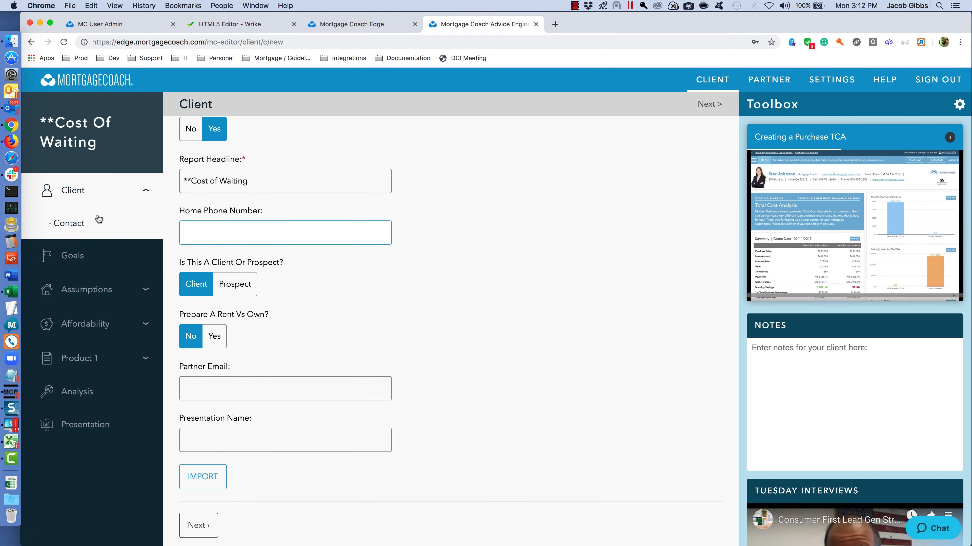
- Rename the template's first product as Buy Now
{"action": "left_click", "coordinate": [92, 357]}
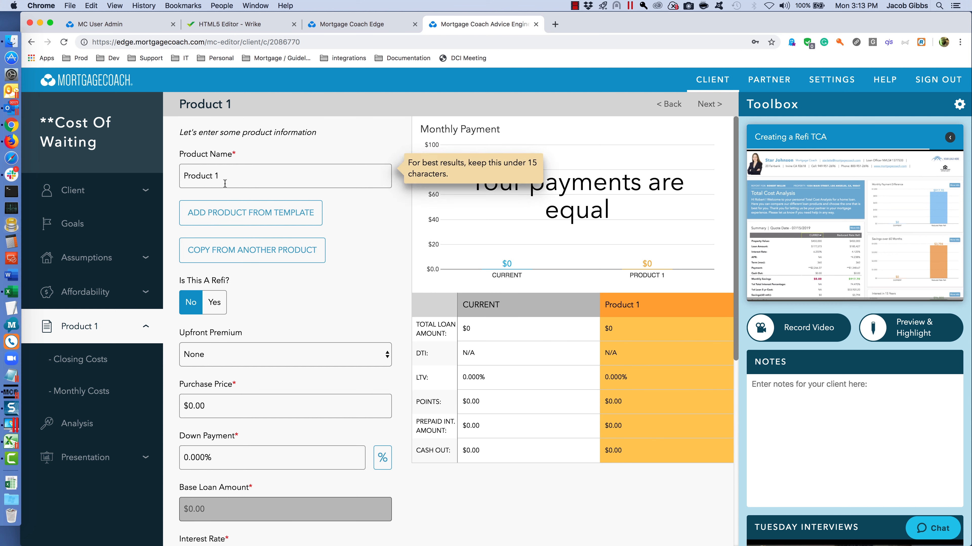
{"action": "left_click_drag", "start_coordinate": [225, 175], "coordinate": [156, 178]}
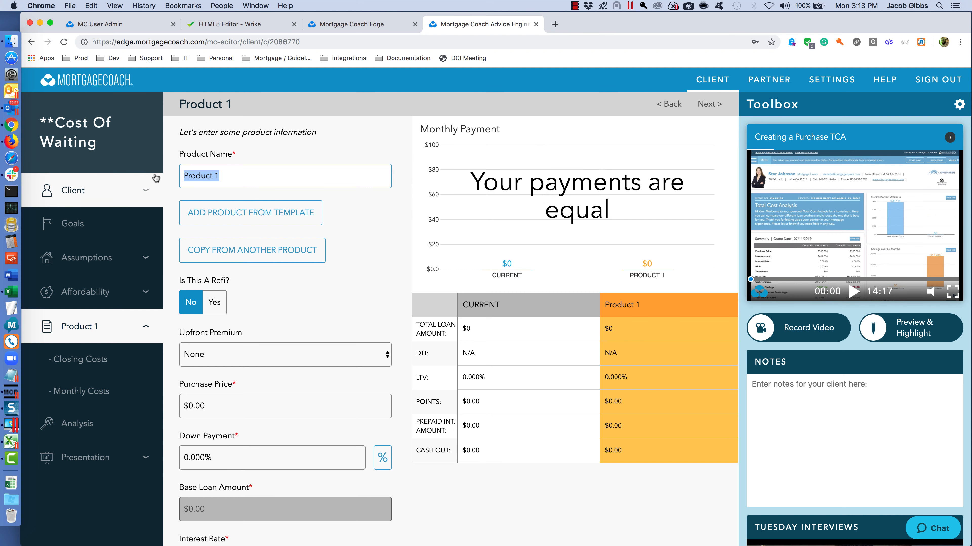
{"action": "type", "text": "Buy Now"}
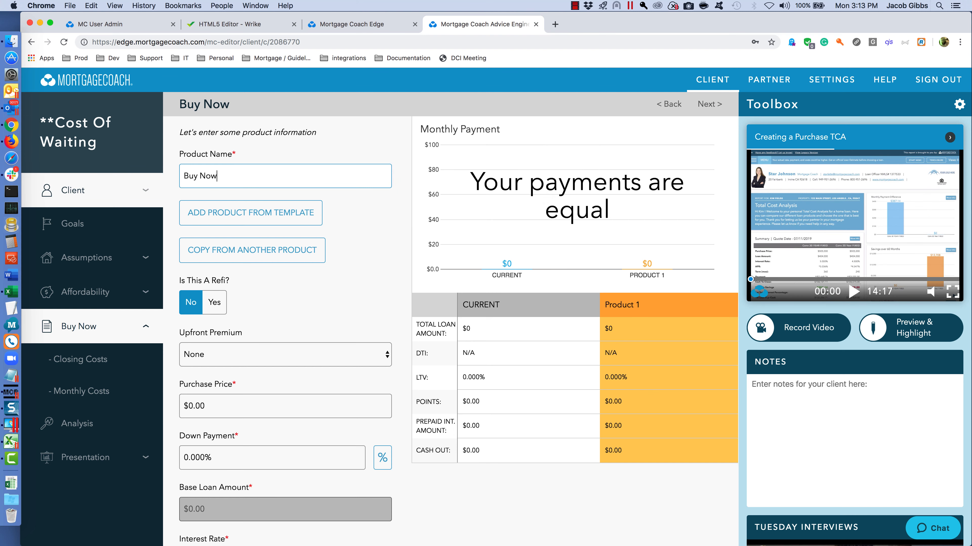
{"action": "left_click", "coordinate": [248, 213]}
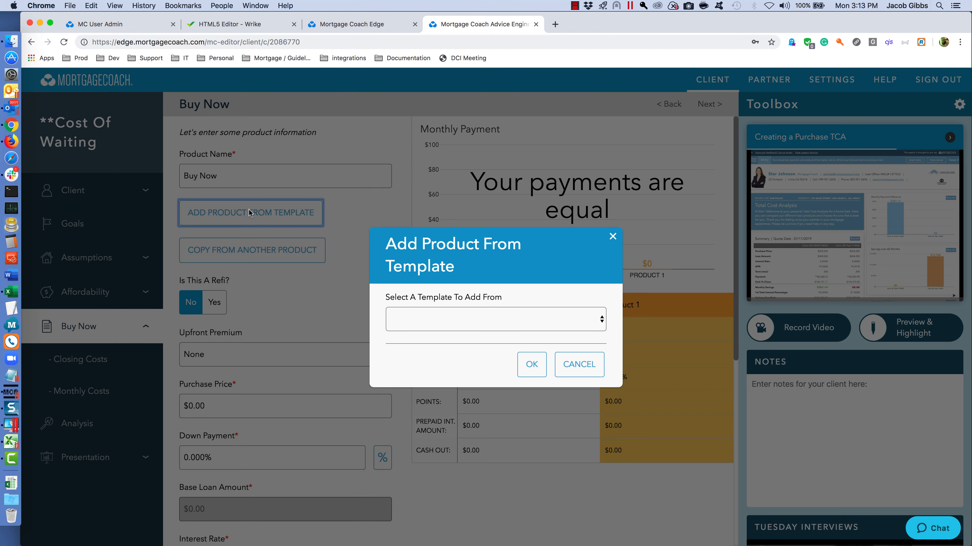
{"action": "left_click", "coordinate": [507, 320]}
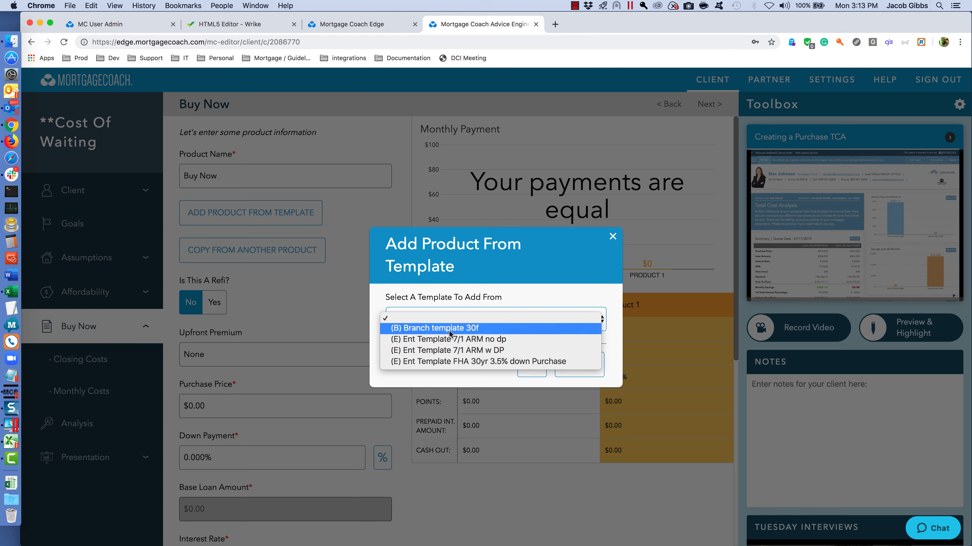
{"action": "left_click", "coordinate": [566, 272]}
{"action": "left_click", "coordinate": [613, 236]}
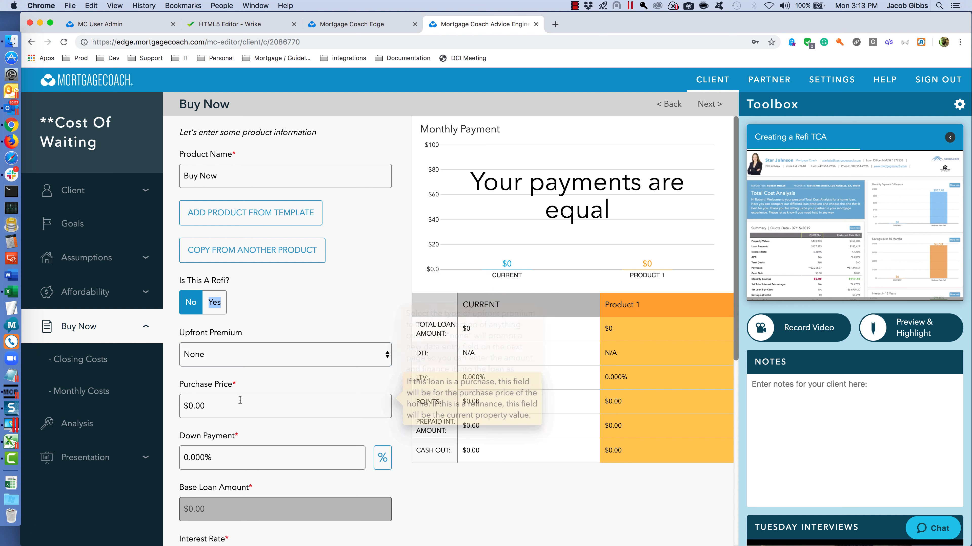
- Set the Buy Now product's purchase price to $250,000 and its down payment to 20%
{"action": "left_click", "coordinate": [219, 401]}
{"action": "type", "text": "2"}
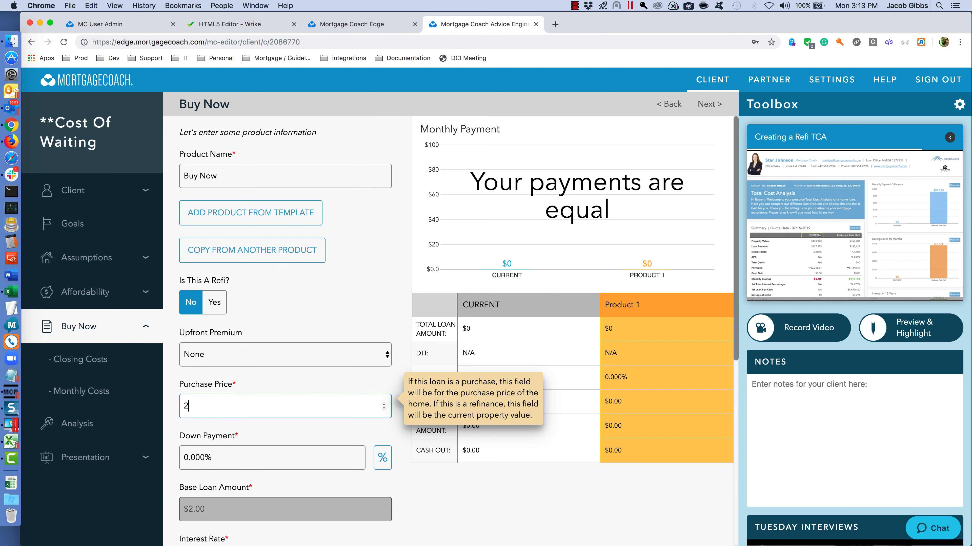
{"action": "type", "text": "50,000"}
{"action": "key", "text": "Tab"}
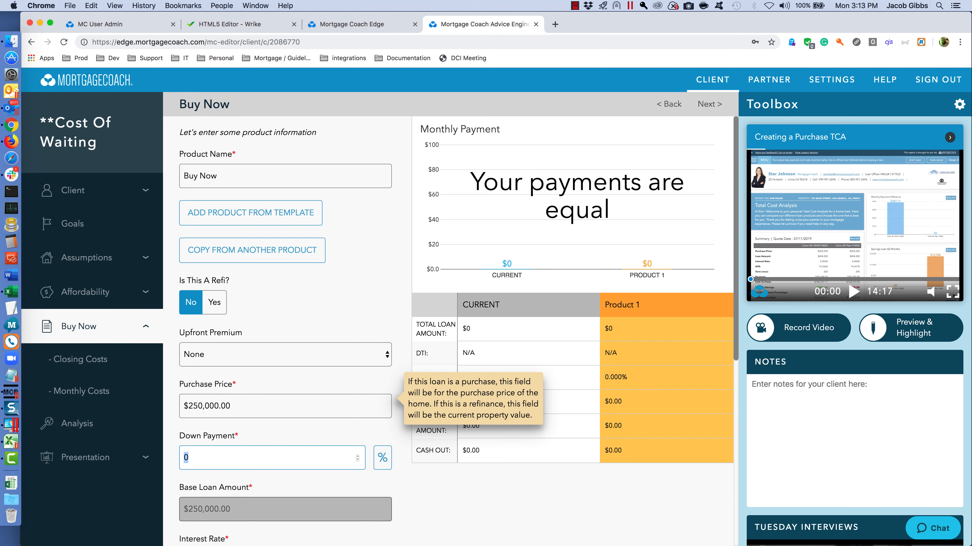
{"action": "type", "text": "20"}
{"action": "key", "text": "Tab"}
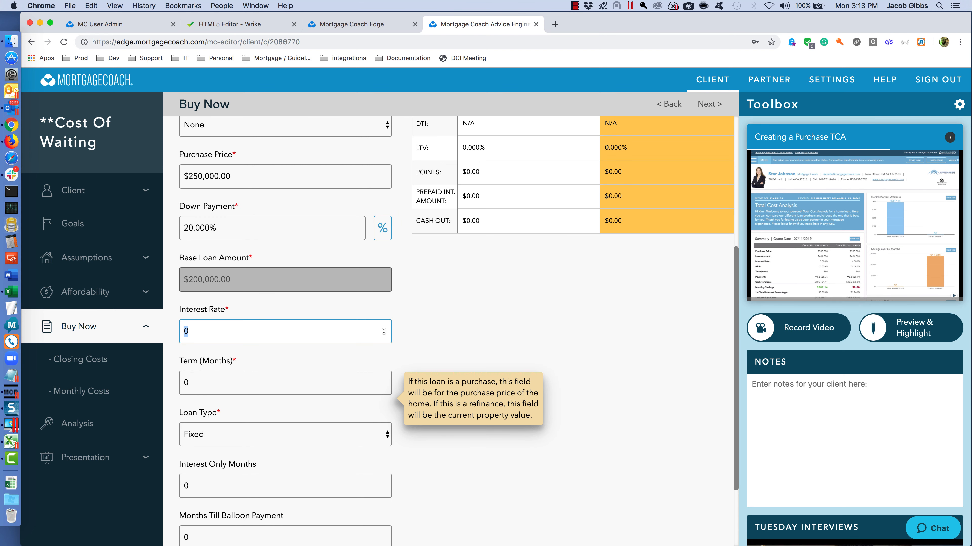
- Give the Buy Now loan a 4% interest rate and a term of 360 months
{"action": "type", "text": "4"}
{"action": "key", "text": "Tab"}
{"action": "type", "text": "3"}
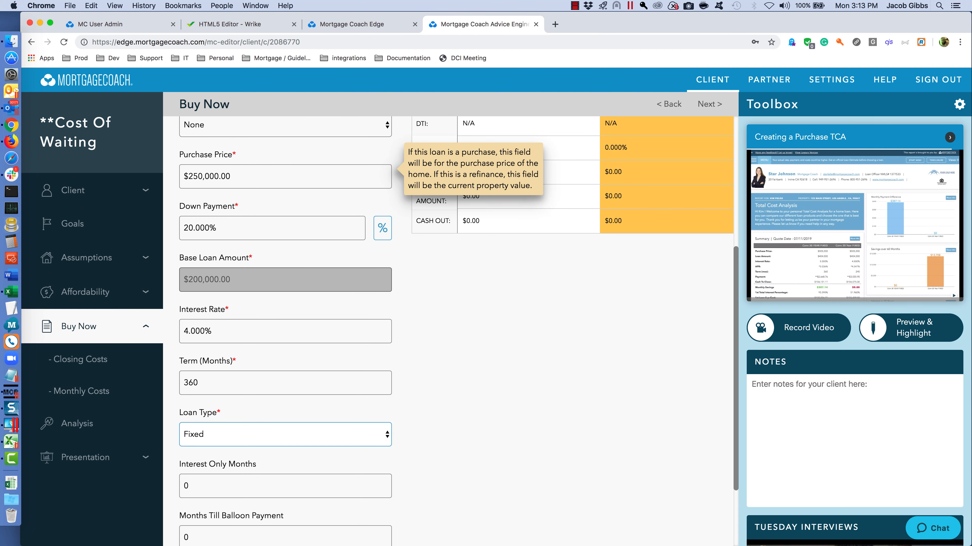
- Fill in the Buy Now closing costs from the "(B) 30f Conv" fee template and apply them to the loan
{"action": "left_click", "coordinate": [78, 360]}
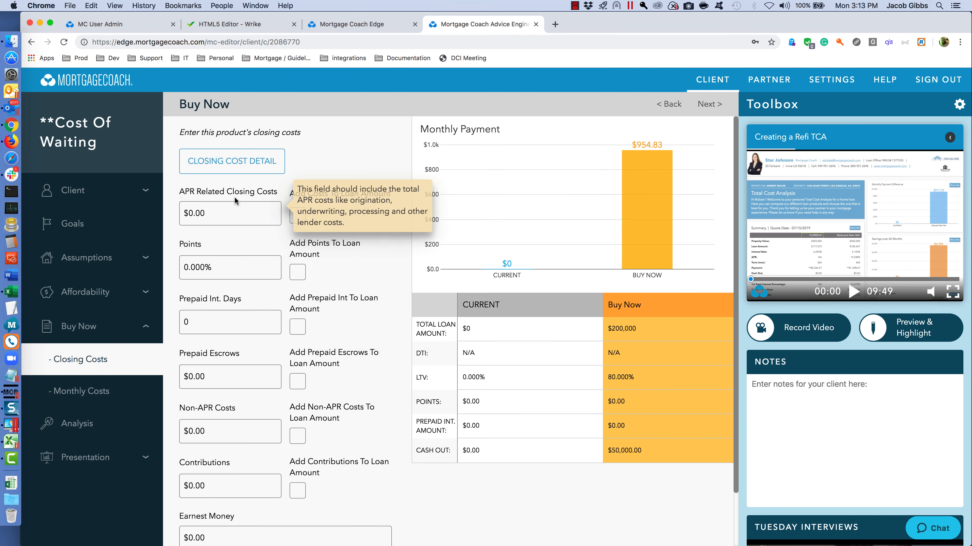
{"action": "left_click", "coordinate": [231, 162]}
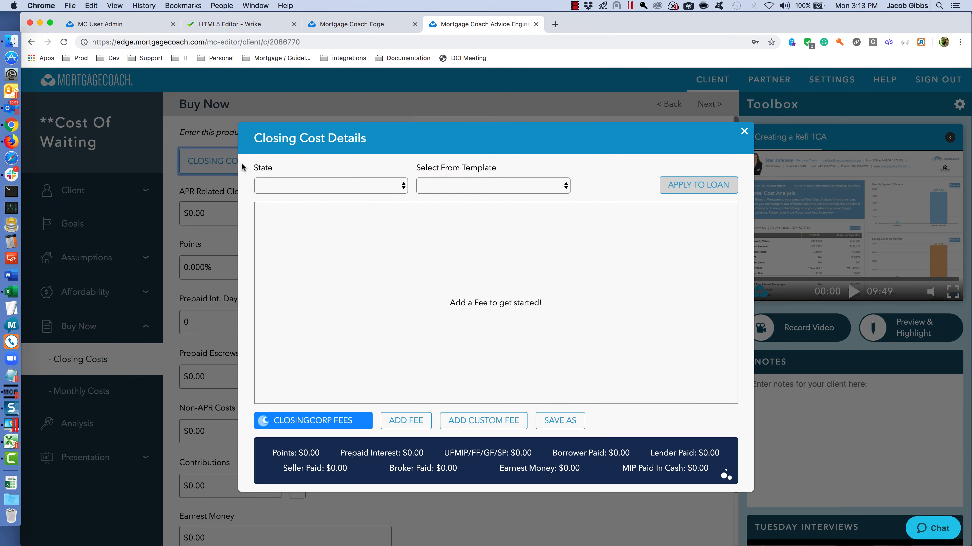
{"action": "left_click", "coordinate": [513, 189]}
{"action": "left_click", "coordinate": [457, 195]}
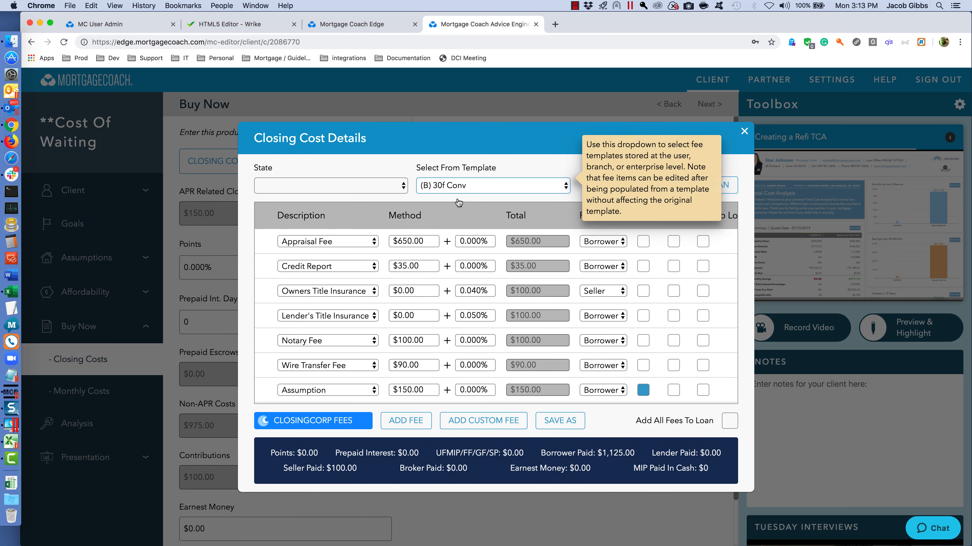
{"action": "left_click", "coordinate": [690, 181]}
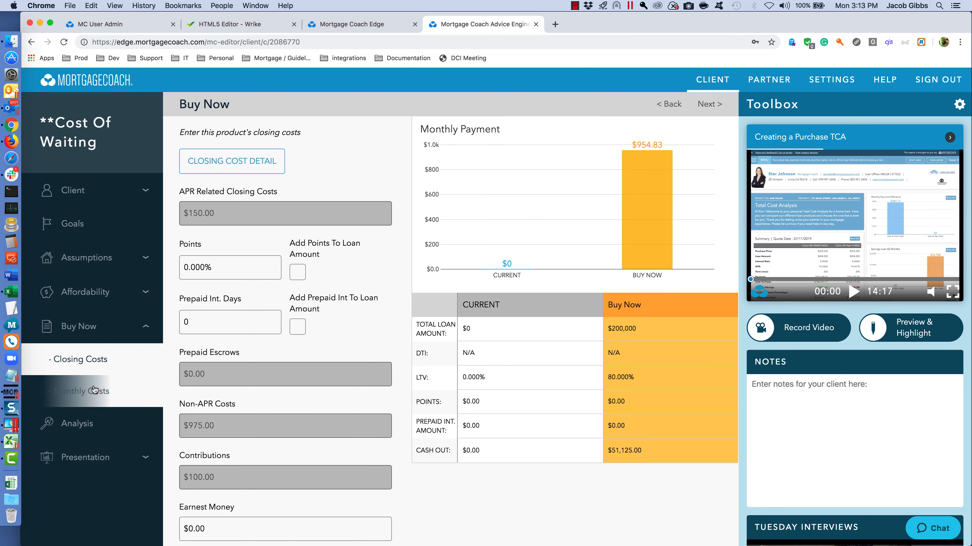
- Enter the Buy Now monthly costs as percentages: hazard insurance 0.35% and property tax 1.25%
{"action": "left_click", "coordinate": [84, 391]}
{"action": "left_click", "coordinate": [376, 240]}
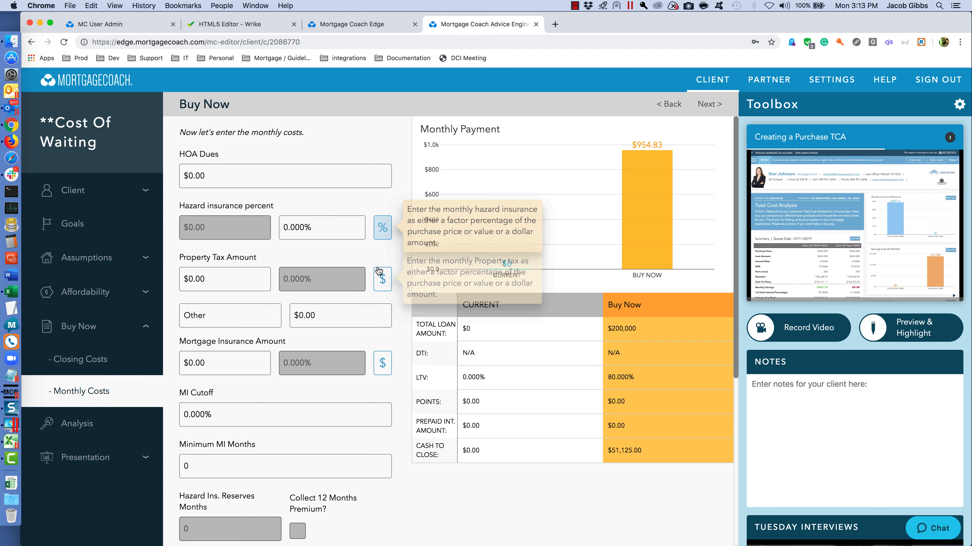
{"action": "left_click", "coordinate": [325, 231]}
{"action": "type", "text": ".35"}
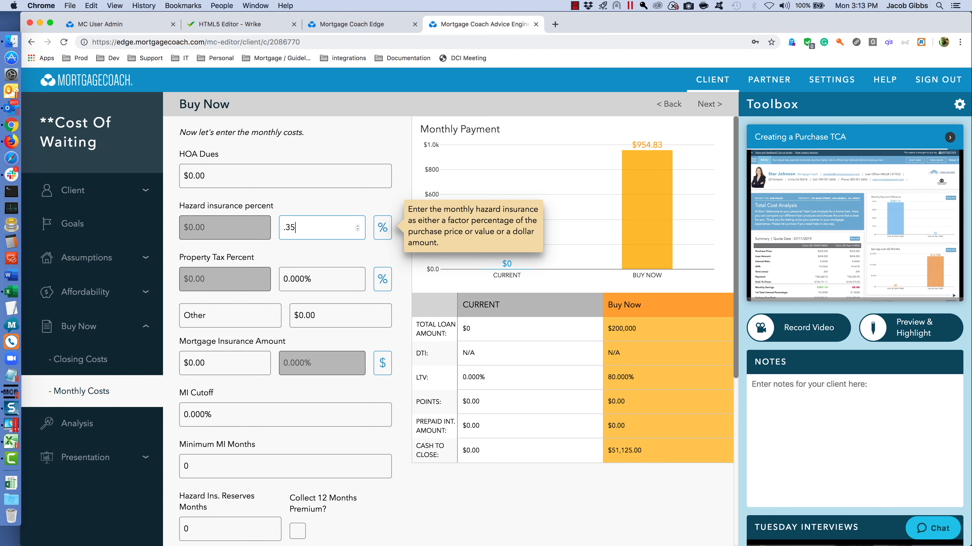
{"action": "key", "text": "Tab"}
{"action": "type", "text": "1.25"}
{"action": "key", "text": "Tab"}
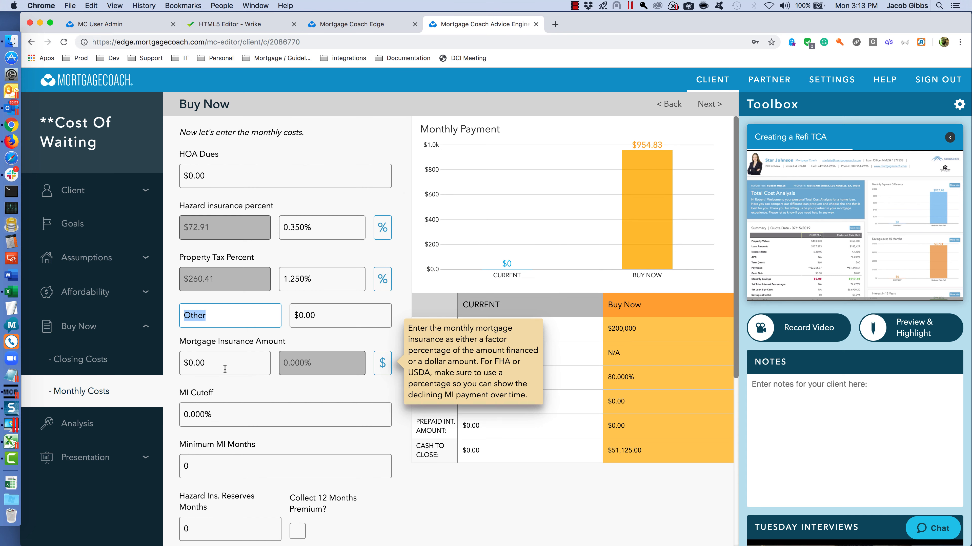
- Add a second product to the template and name it Wait Too Long
{"action": "scroll", "coordinate": [237, 456], "scroll_direction": "down", "scroll_amount": 6}
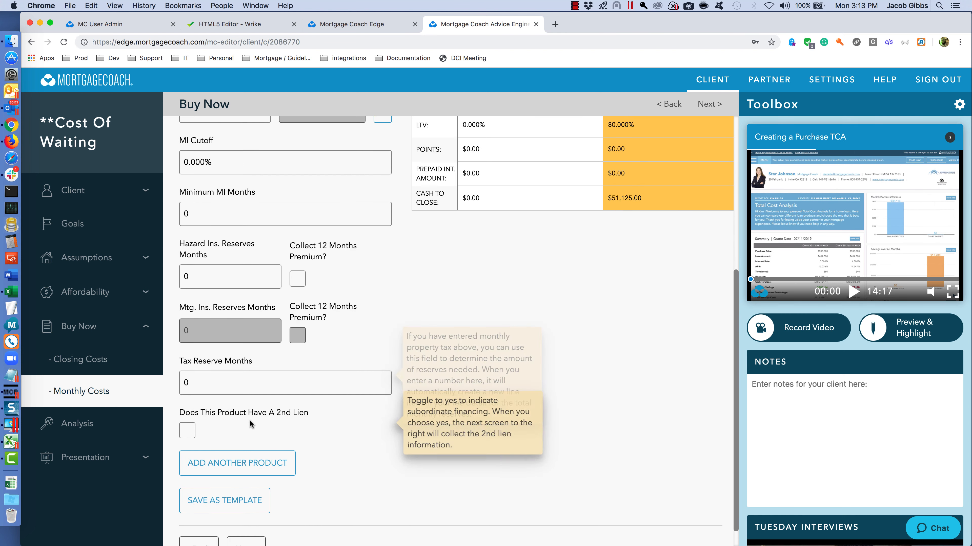
{"action": "scroll", "coordinate": [245, 407], "scroll_direction": "down", "scroll_amount": 2}
{"action": "left_click", "coordinate": [232, 440]}
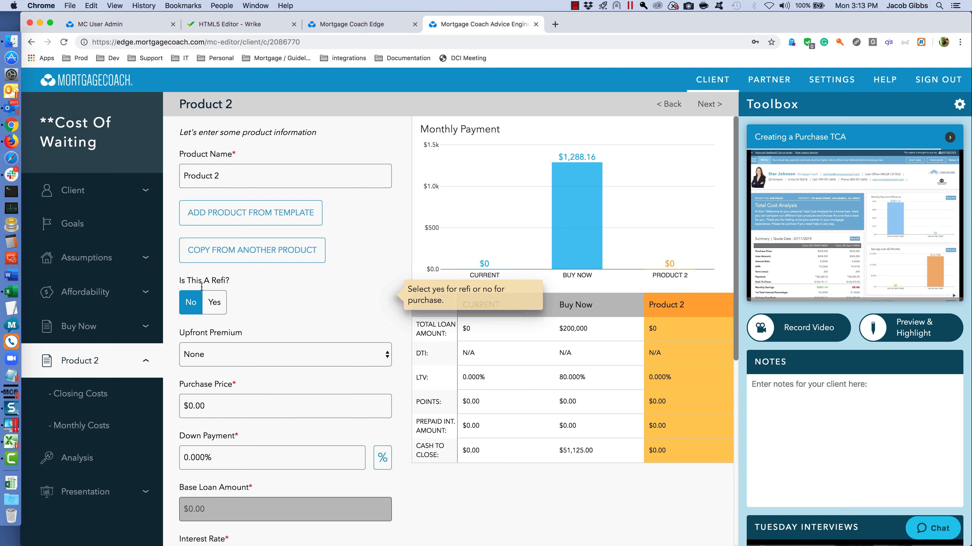
{"action": "left_click", "coordinate": [194, 179]}
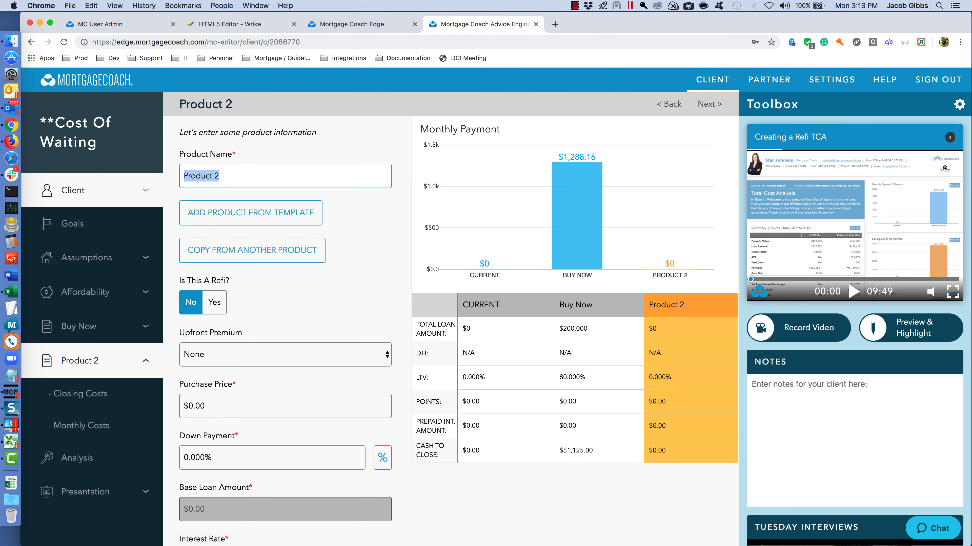
{"action": "type", "text": "Wait Too Long"}
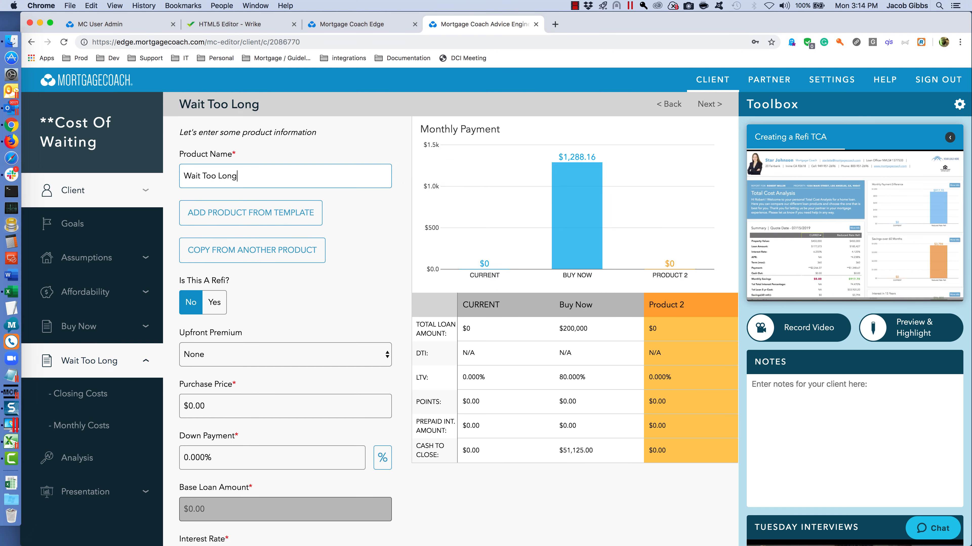
{"action": "key", "text": "Tab"}
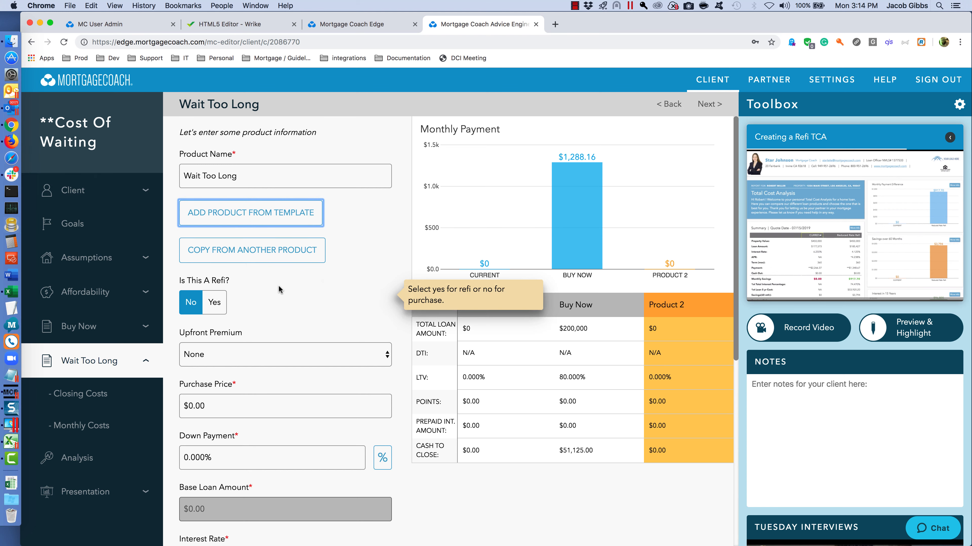
- Copy the loan details of the Buy Now product into Wait Too Long
{"action": "left_click", "coordinate": [255, 251]}
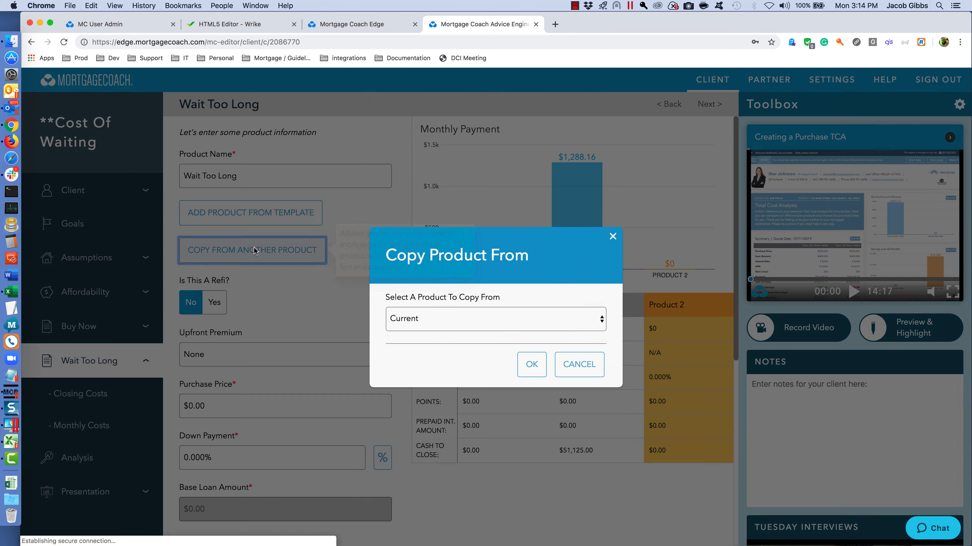
{"action": "left_click", "coordinate": [432, 318]}
{"action": "left_click", "coordinate": [427, 331]}
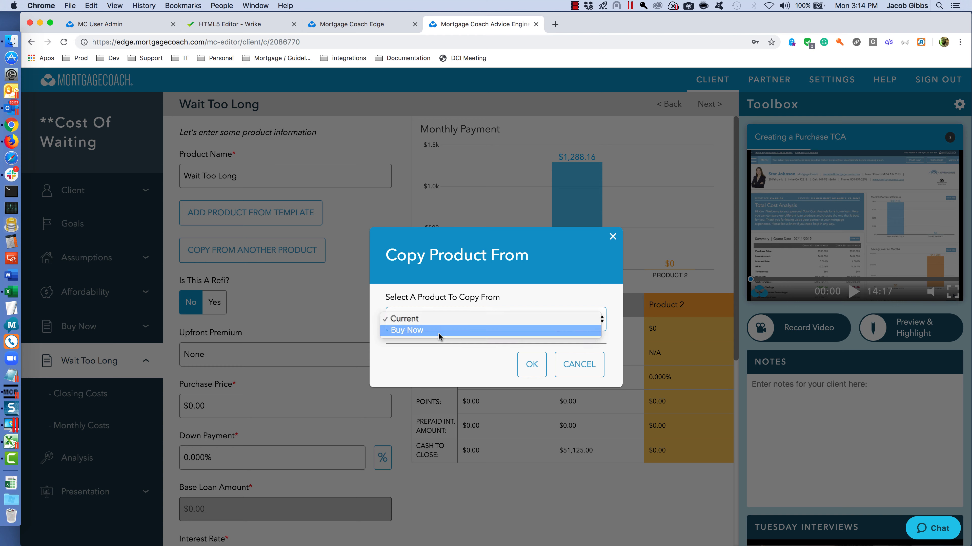
{"action": "left_click", "coordinate": [526, 368]}
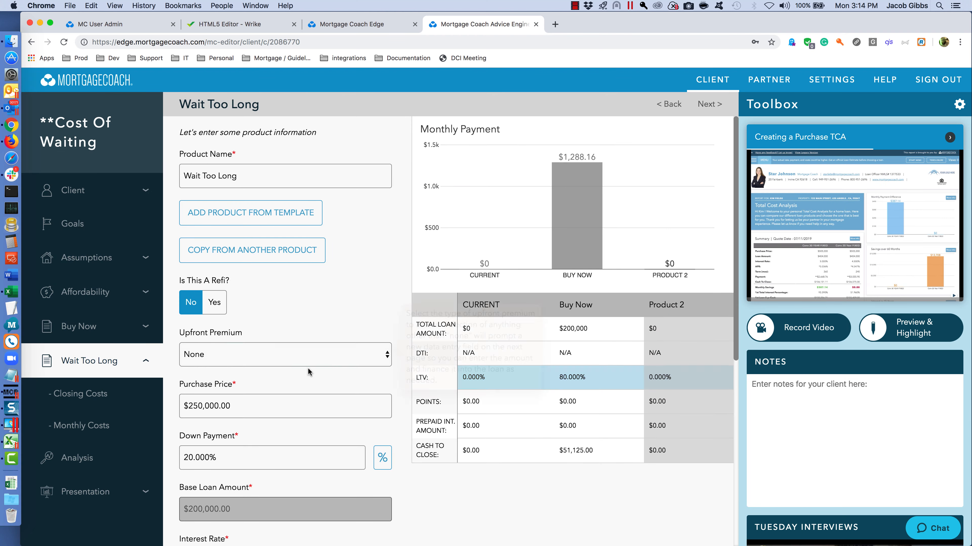
- Set the Wait Too Long product's purchase price to $265,000 and its interest rate to 4.5%
{"action": "left_click", "coordinate": [239, 406]}
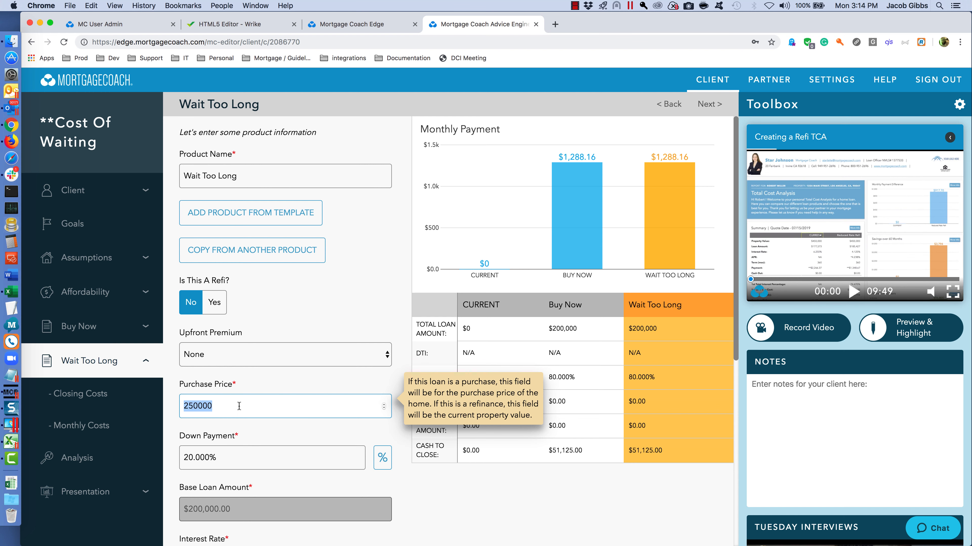
{"action": "type", "text": "265,"}
{"action": "type", "text": "000"}
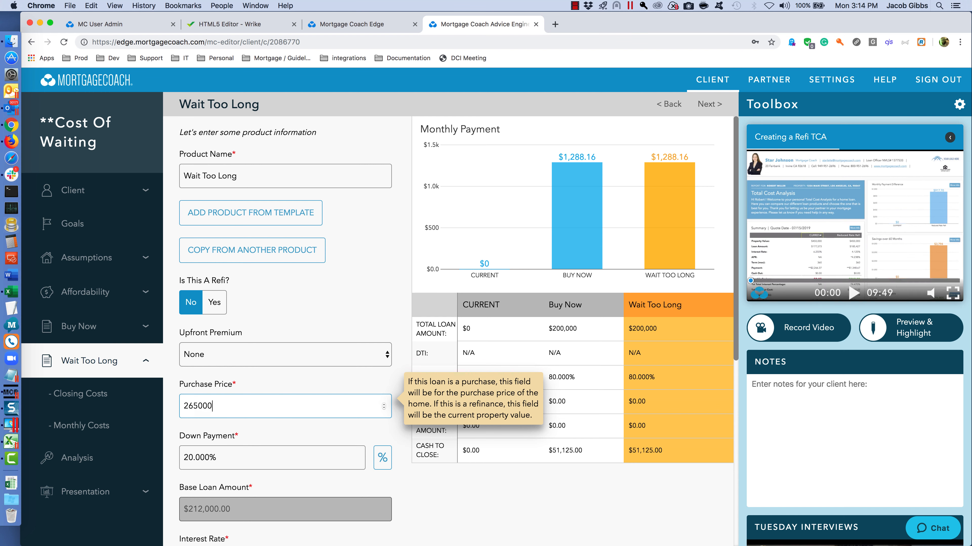
{"action": "key", "text": "Tab"}
{"action": "scroll", "coordinate": [211, 453], "scroll_direction": "down", "scroll_amount": 3}
{"action": "key", "text": "Tab"}
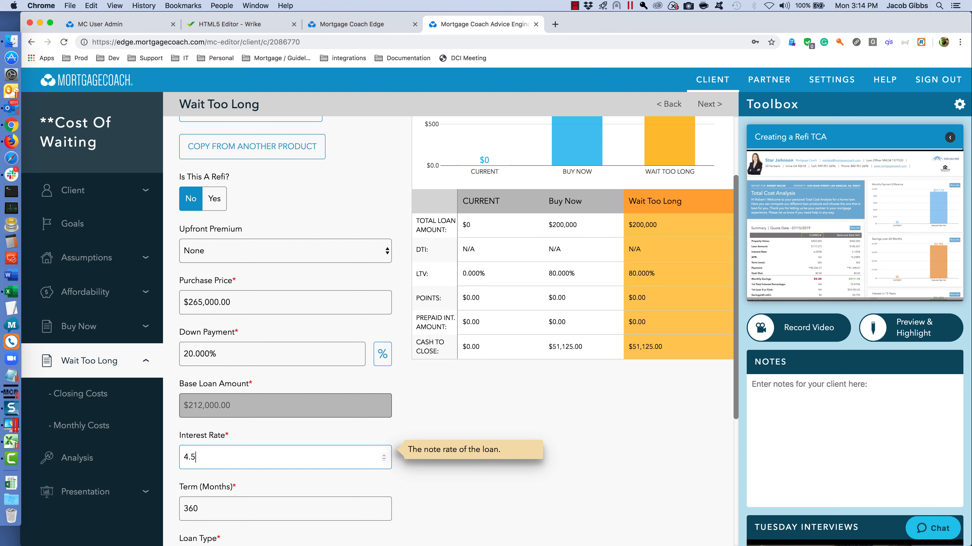
{"action": "type", "text": "4.5"}
{"action": "key", "text": "Tab"}
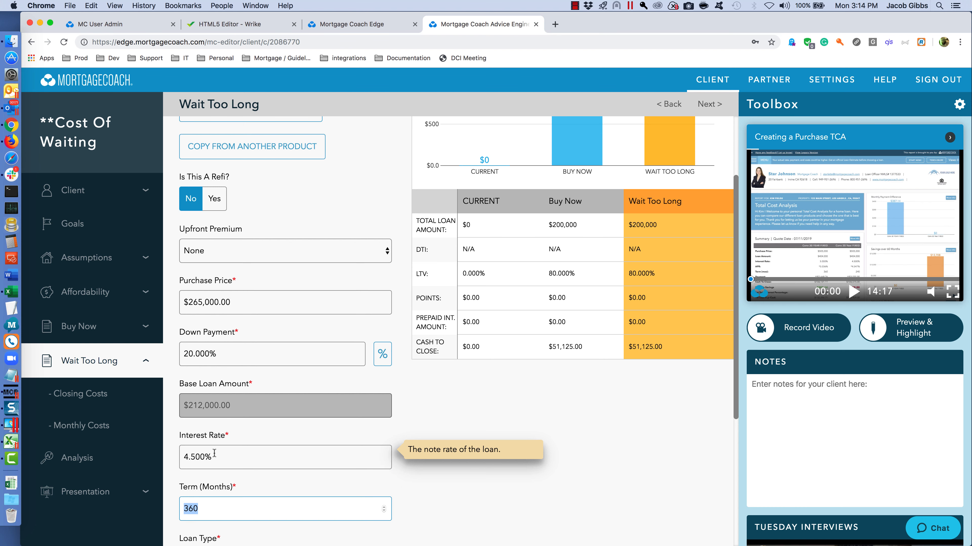
- Mark Purchase A New Home as the client's goal and return to the analysis
{"action": "left_click", "coordinate": [82, 451]}
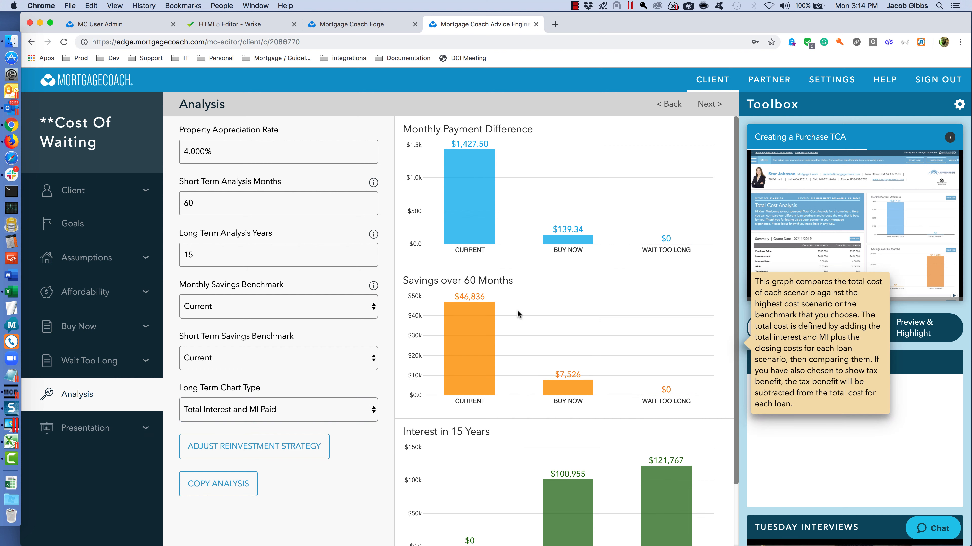
{"action": "left_click", "coordinate": [76, 223]}
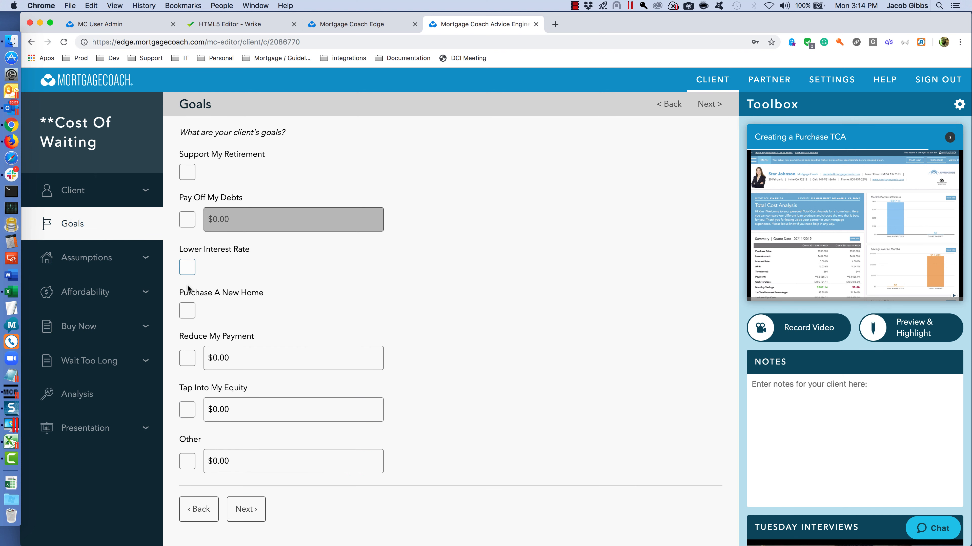
{"action": "left_click", "coordinate": [187, 311]}
{"action": "left_click", "coordinate": [91, 394]}
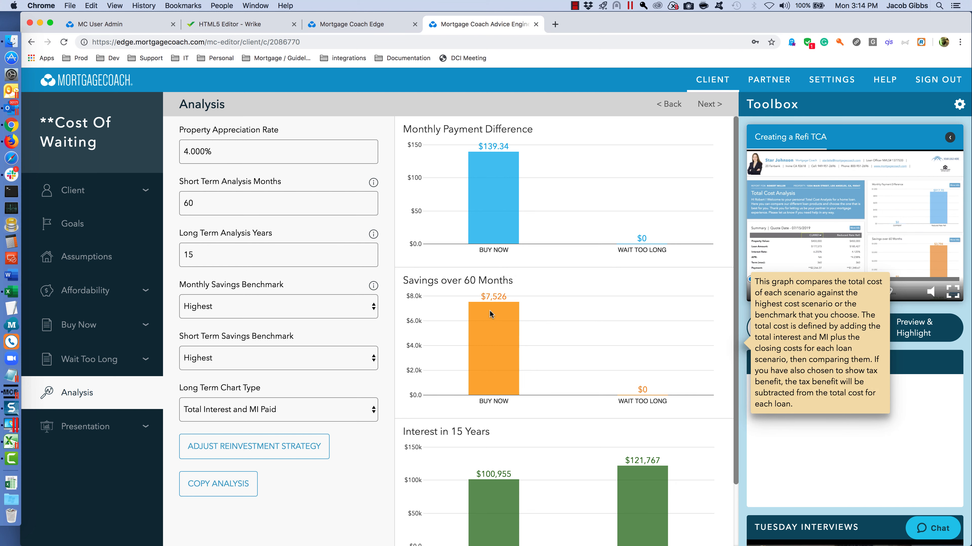
- Set both the monthly savings benchmark and the short term savings benchmark to Buy Now
{"action": "mouse_move", "coordinate": [501, 297]}
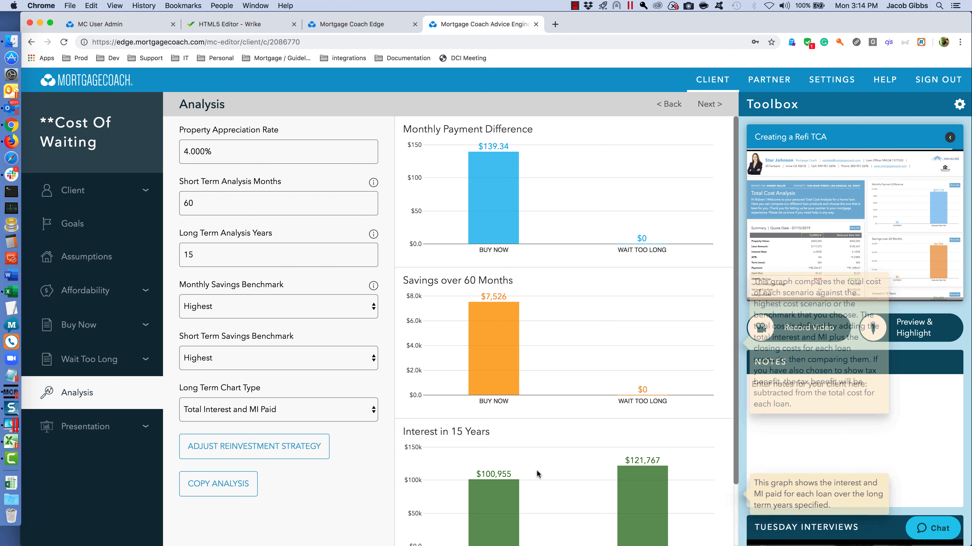
{"action": "mouse_move", "coordinate": [512, 493]}
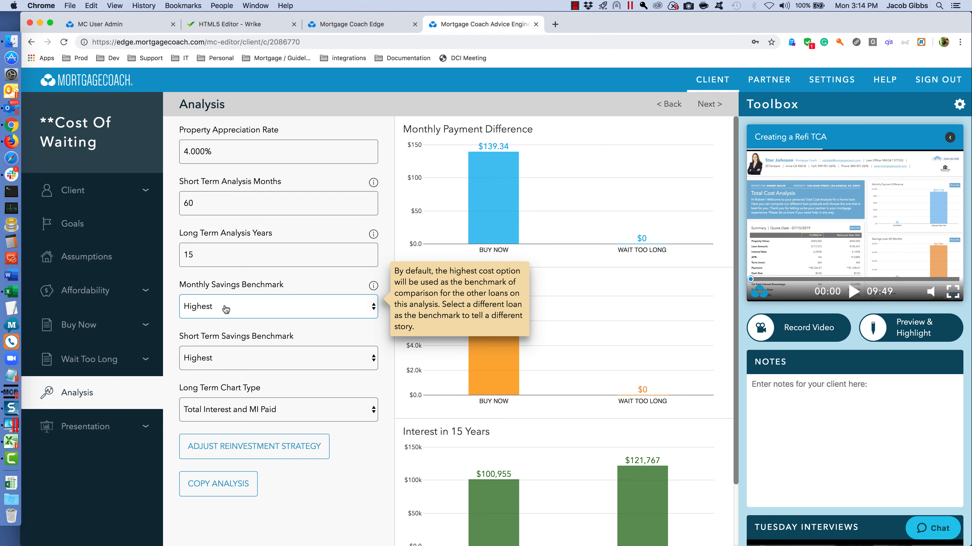
{"action": "left_click", "coordinate": [369, 309]}
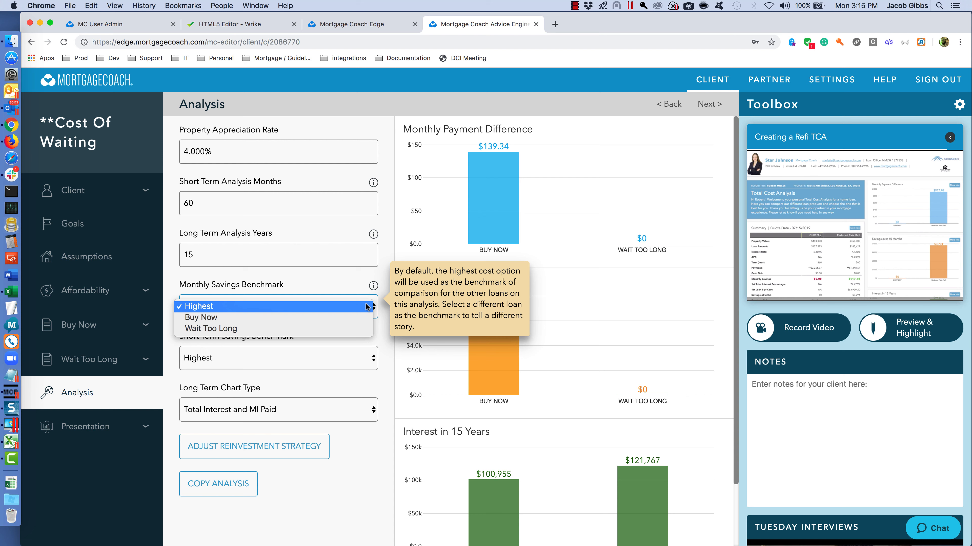
{"action": "left_click", "coordinate": [237, 317]}
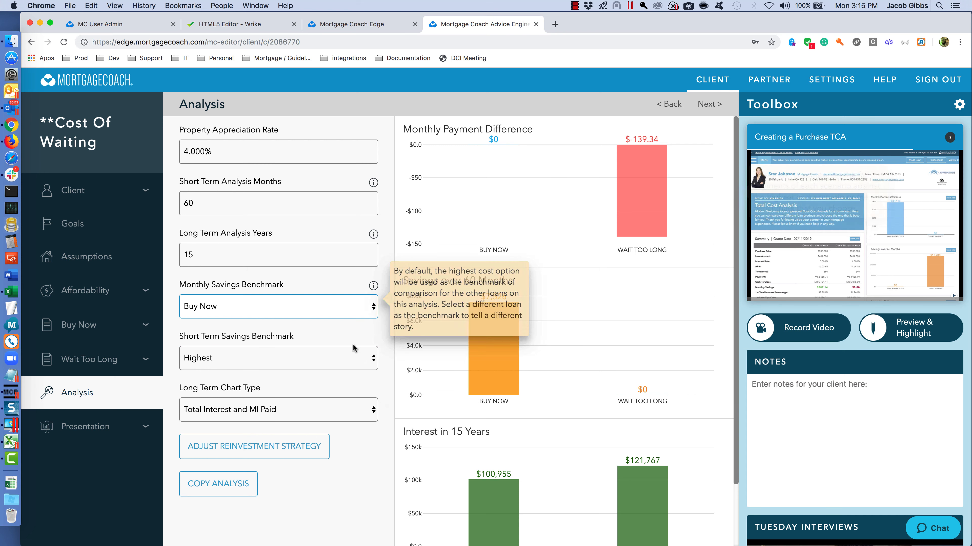
{"action": "left_click", "coordinate": [363, 358]}
{"action": "left_click", "coordinate": [312, 366]}
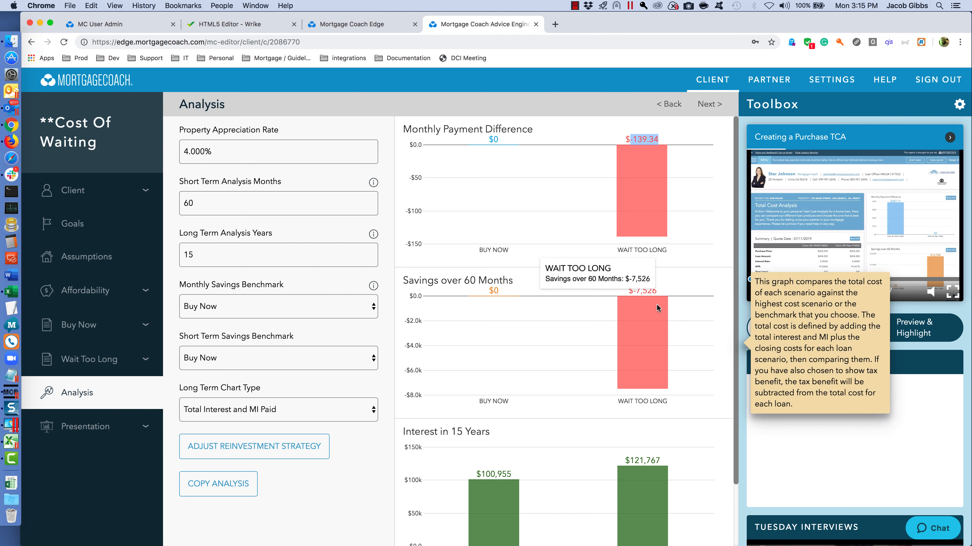
{"action": "mouse_move", "coordinate": [620, 304]}
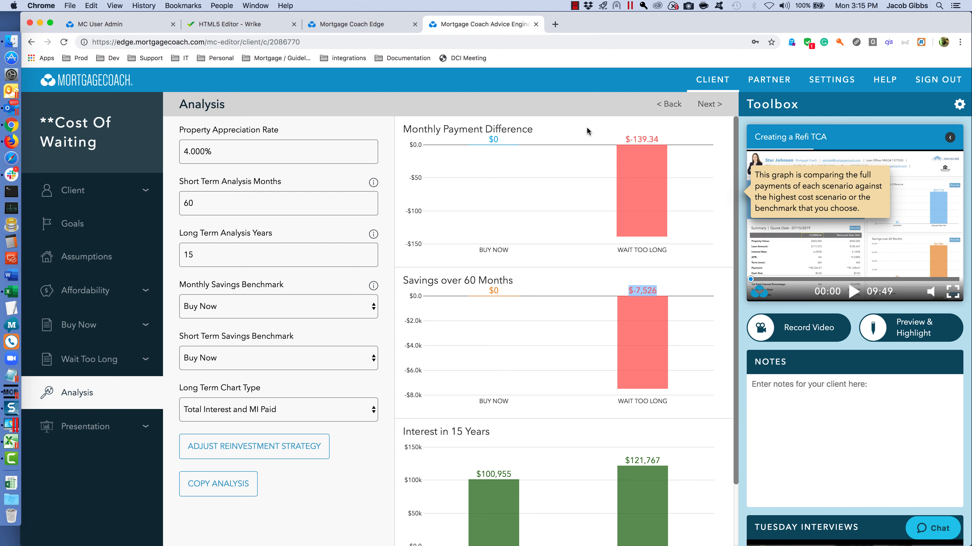
- Open the Cost of Waiting presentation's preview settings and view the quote date calendar without choosing a date
{"action": "left_click", "coordinate": [708, 104]}
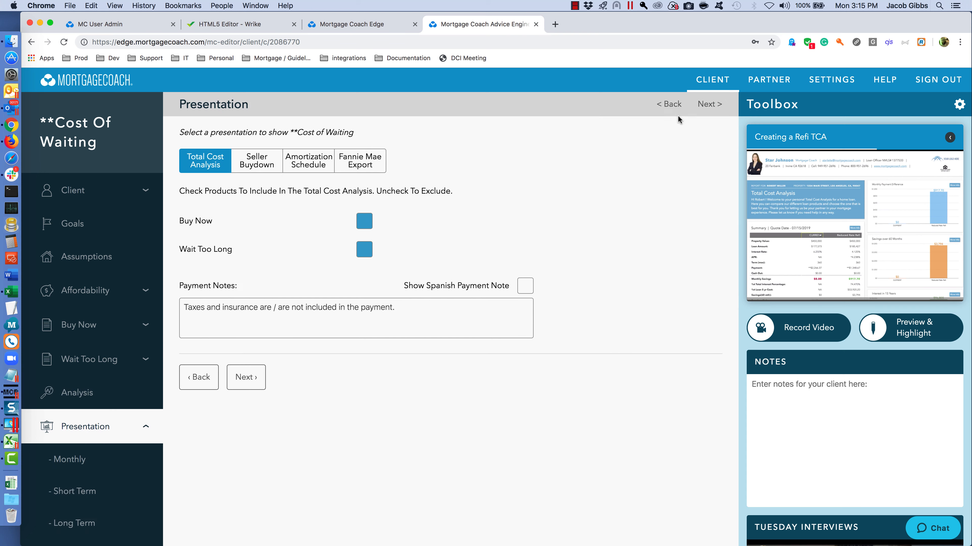
{"action": "scroll", "coordinate": [102, 502], "scroll_direction": "down", "scroll_amount": 2}
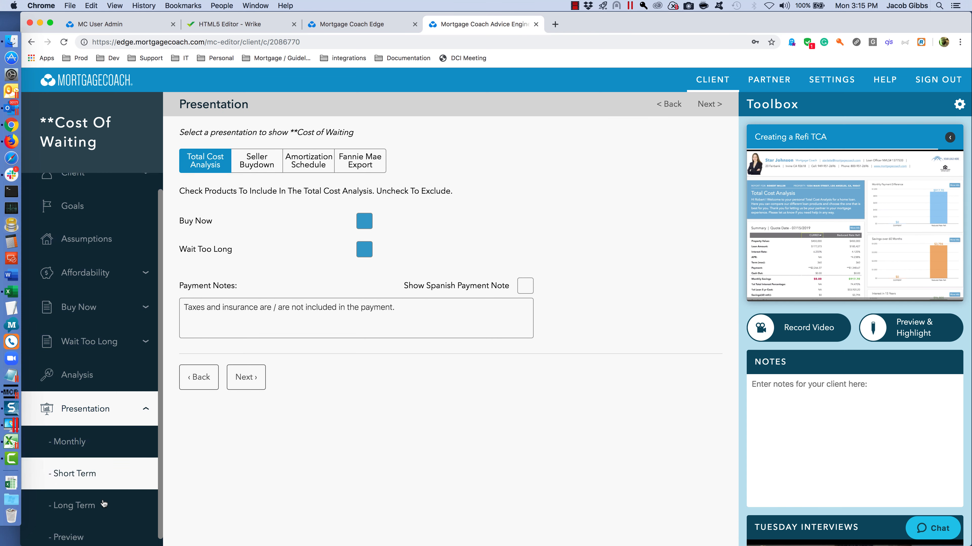
{"action": "left_click", "coordinate": [66, 529]}
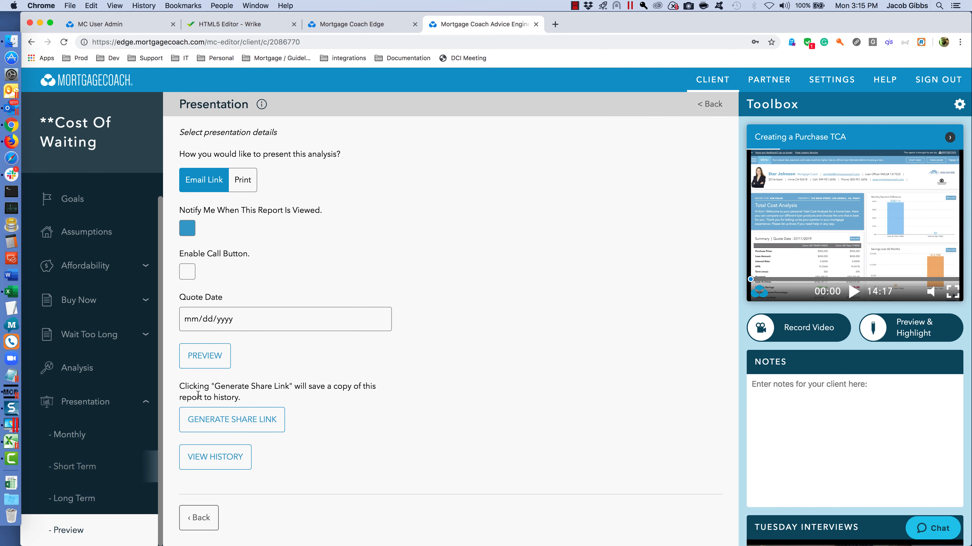
{"action": "left_click", "coordinate": [381, 319]}
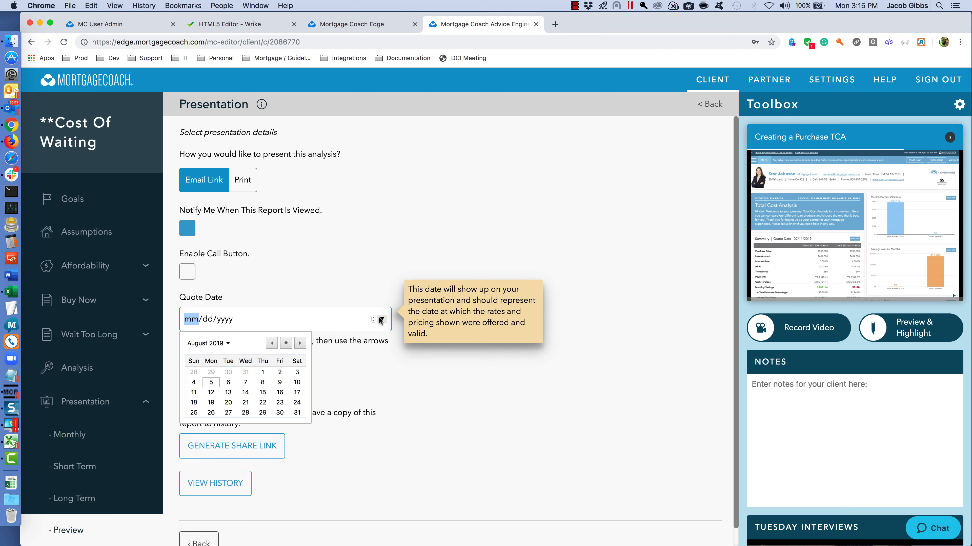
{"action": "left_click", "coordinate": [366, 262]}
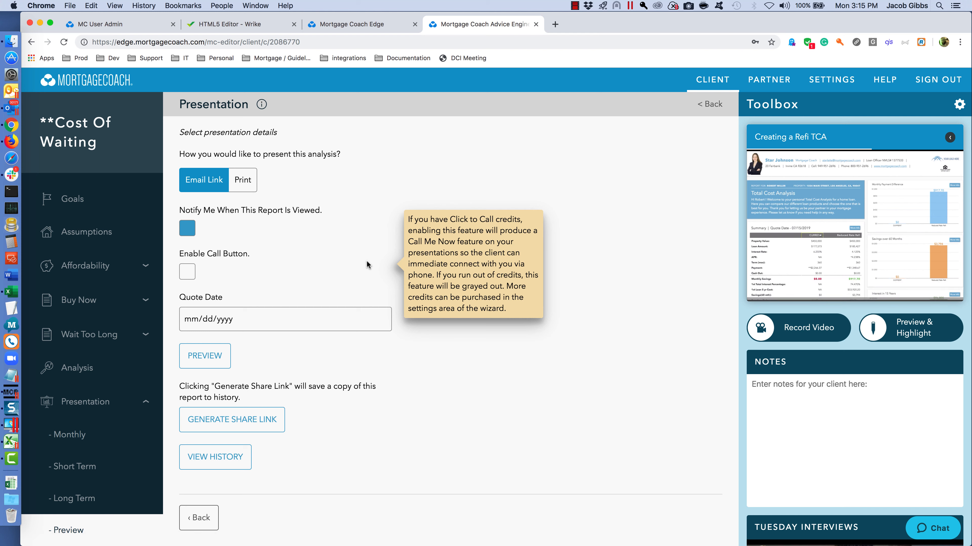
- Return to the client list and create a new client file from the Cost of Waiting strategy template
{"action": "left_click", "coordinate": [708, 81]}
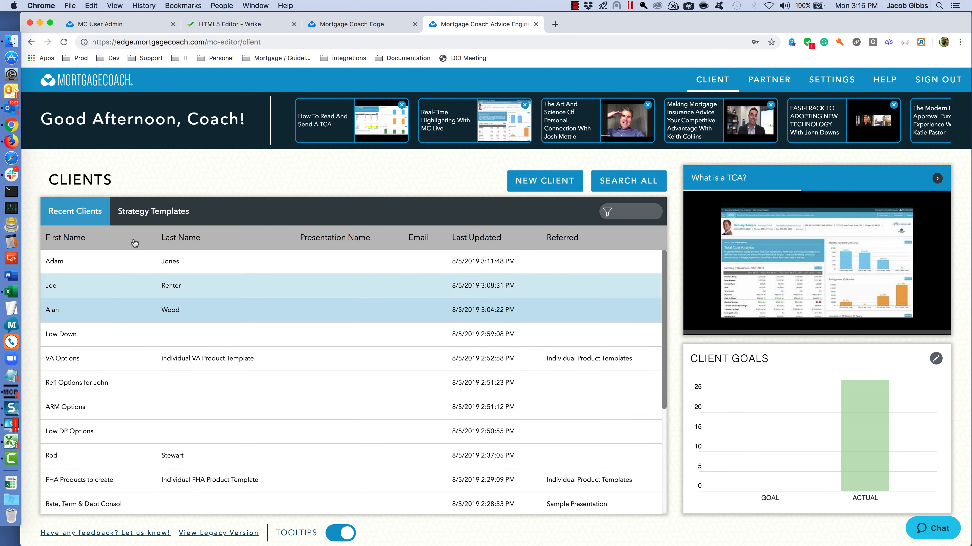
{"action": "left_click", "coordinate": [154, 212]}
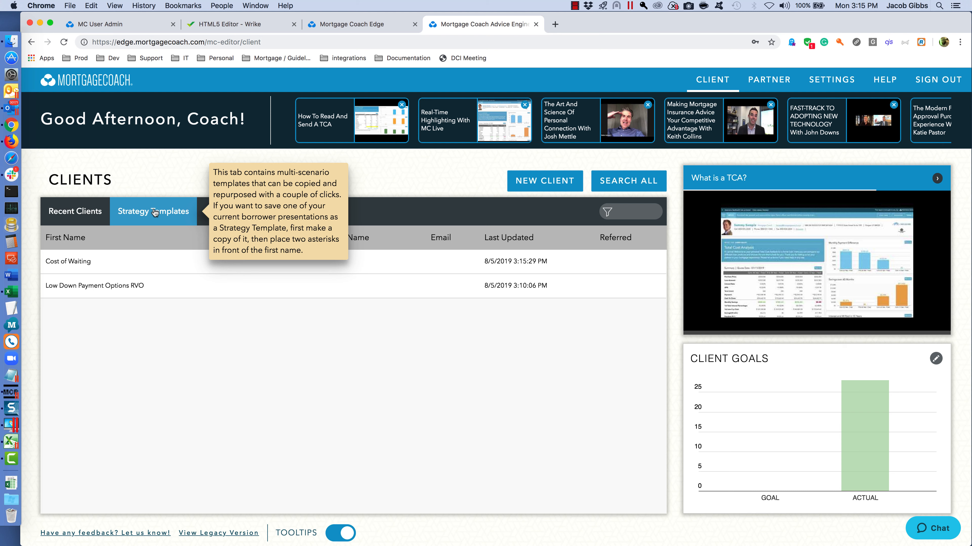
{"action": "left_click", "coordinate": [168, 264]}
{"action": "left_click", "coordinate": [440, 305]}
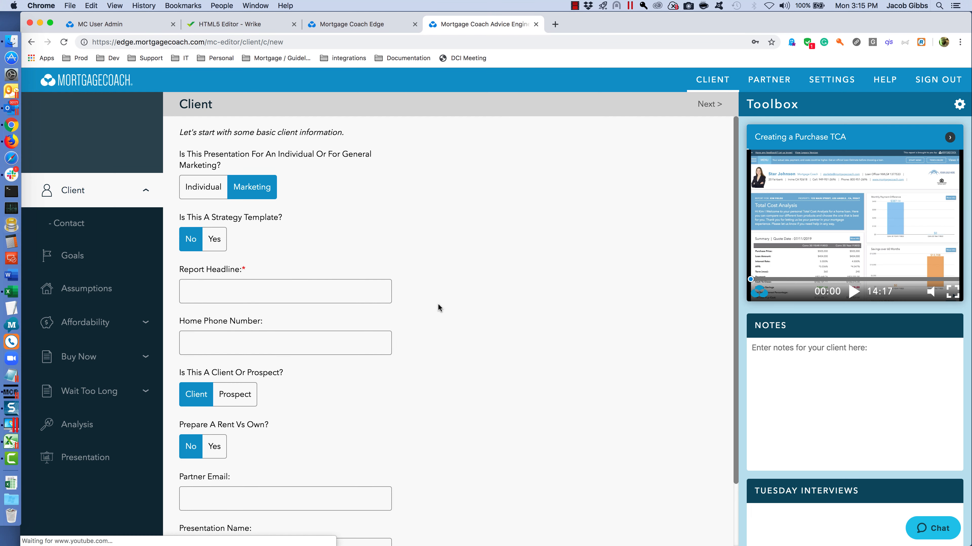
- Make the copied presentation an Individual one and enter the client's first and last name
{"action": "left_click", "coordinate": [203, 187]}
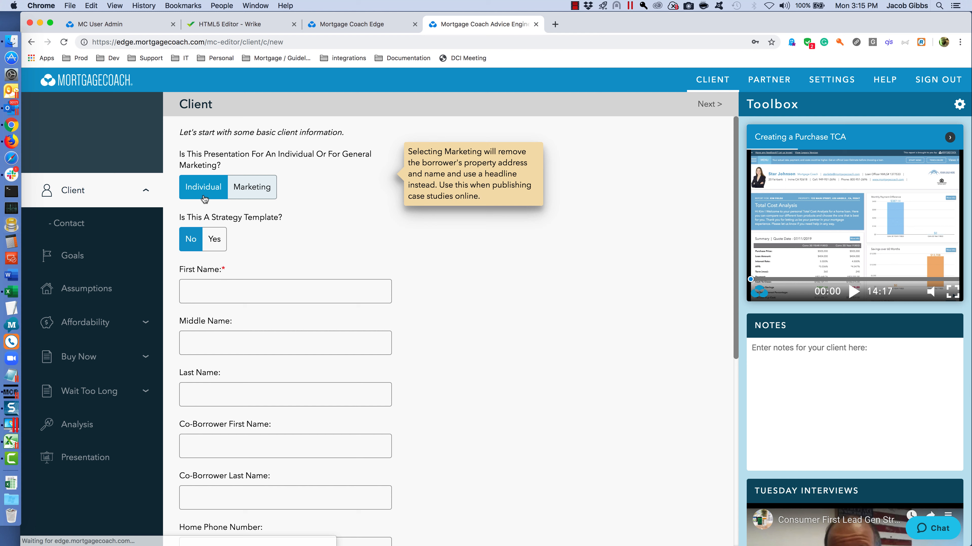
{"action": "left_click", "coordinate": [208, 291]}
{"action": "type", "text": "Jacob"}
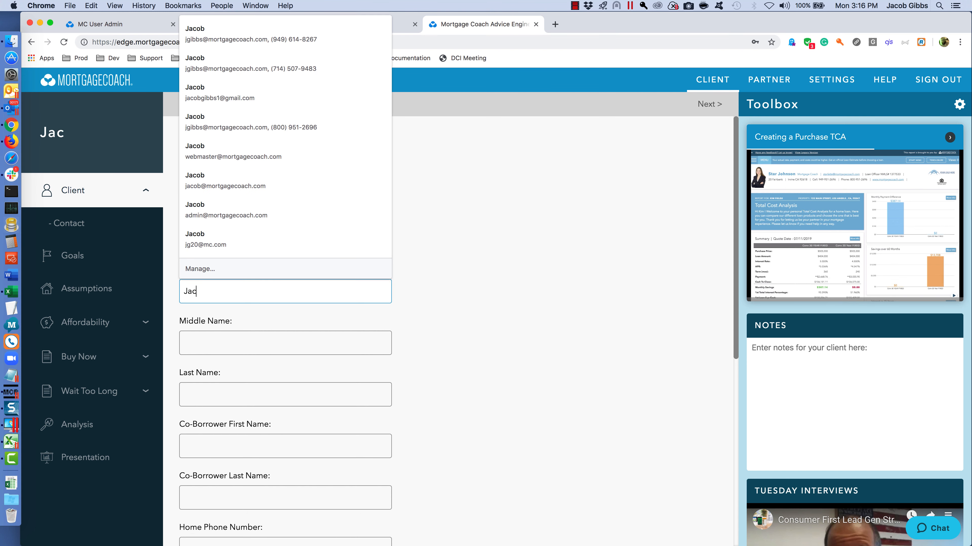
{"action": "key", "text": "Tab"}
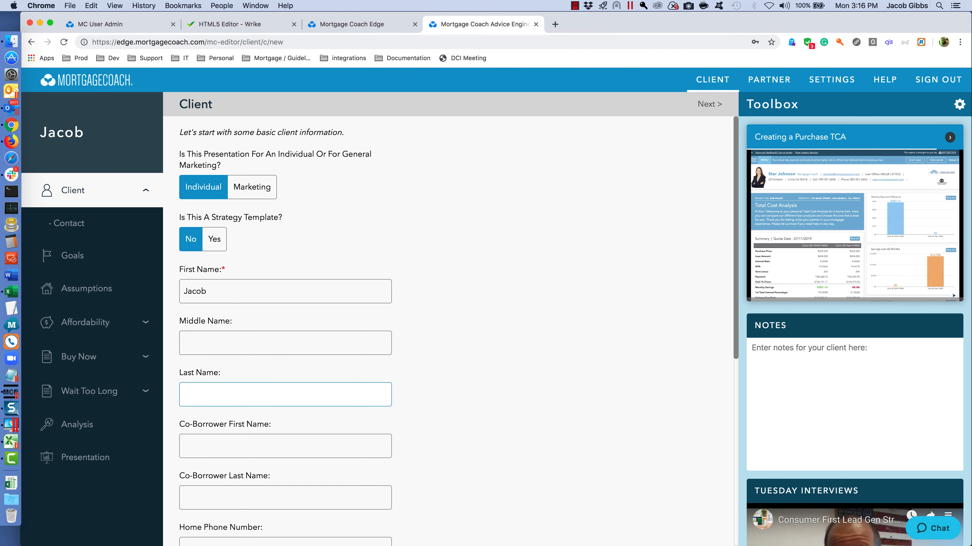
{"action": "type", "text": "Fencesit"}
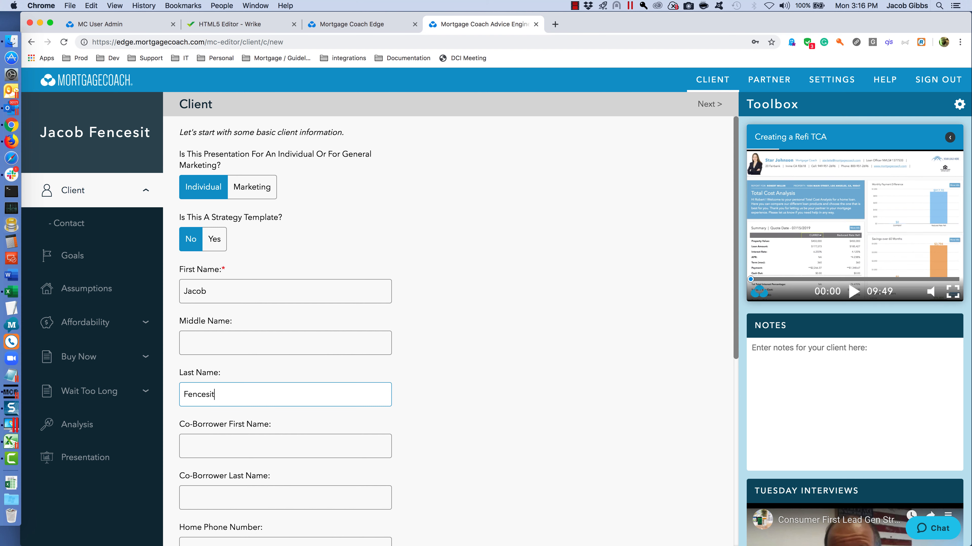
{"action": "type", "text": "ter"}
{"action": "key", "text": "Tab"}
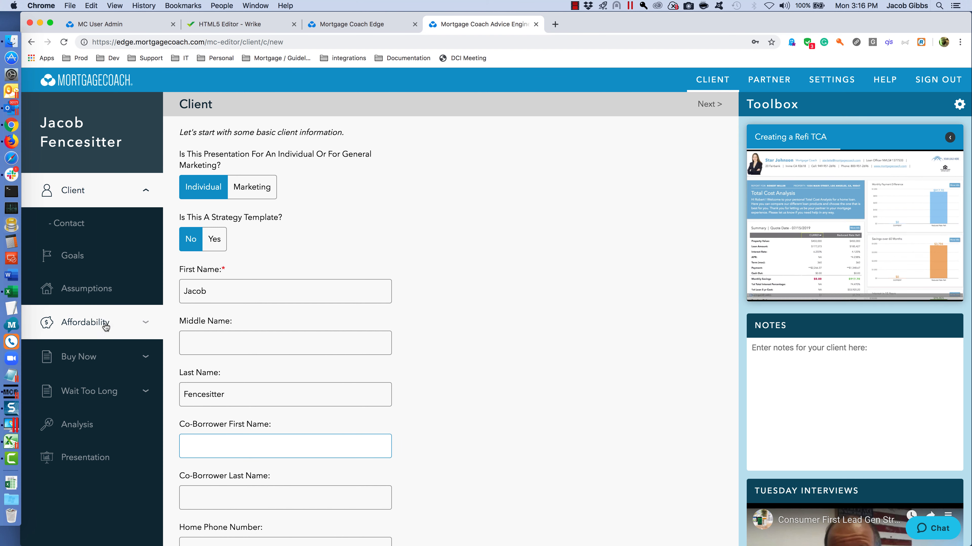
- Set the Buy Now product's purchase price to $365,000 in the new client's file
{"action": "left_click", "coordinate": [83, 359]}
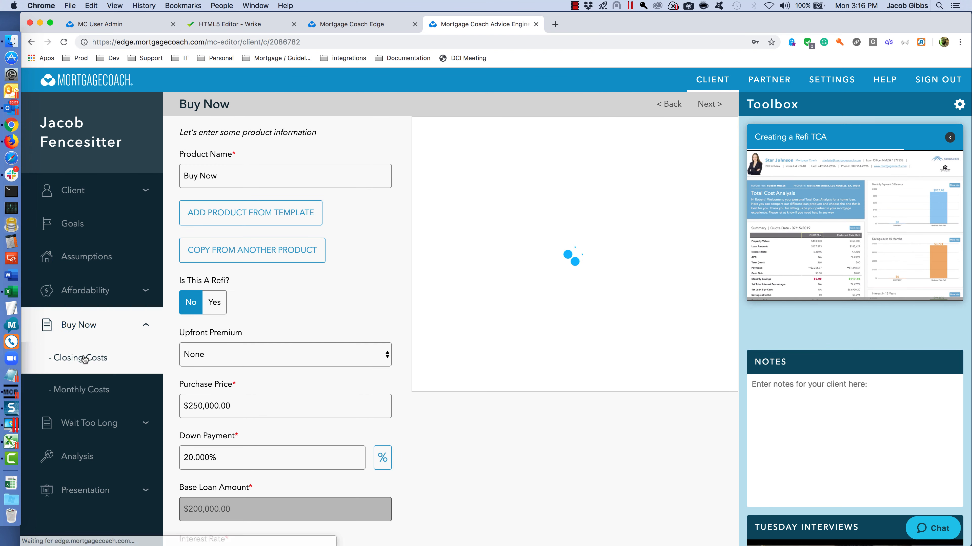
{"action": "left_click", "coordinate": [237, 406]}
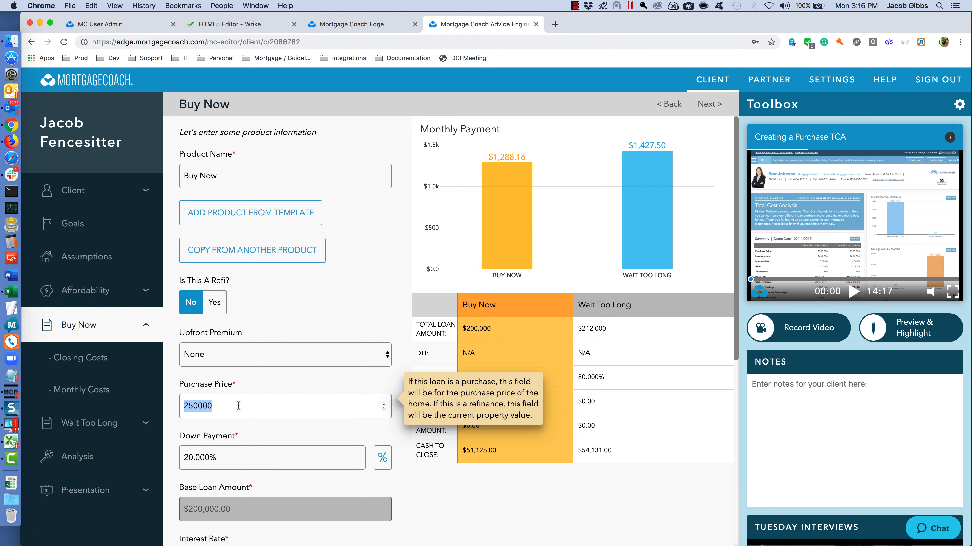
{"action": "type", "text": "365000"}
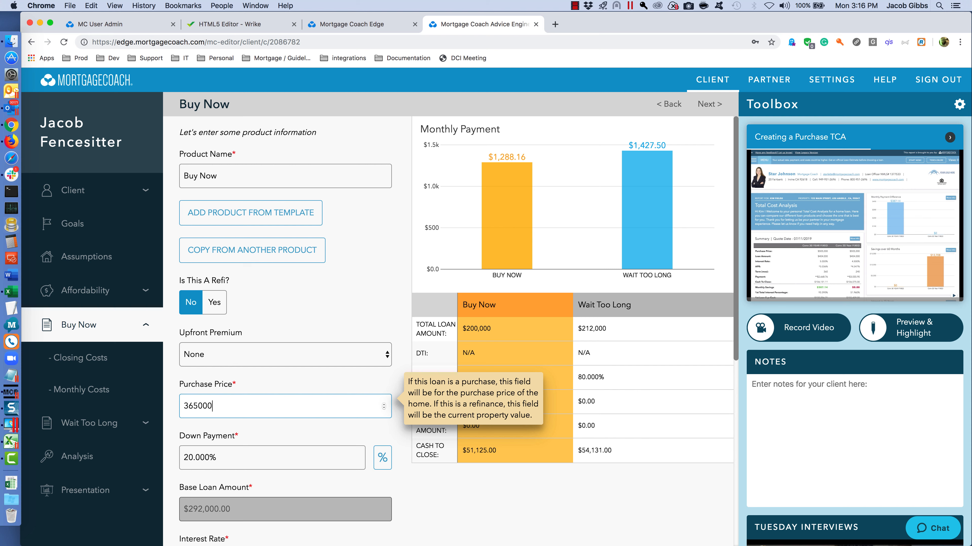
- Set the Wait Too Long product's purchase price to $380,000 and check its interest rate
{"action": "left_click", "coordinate": [79, 422]}
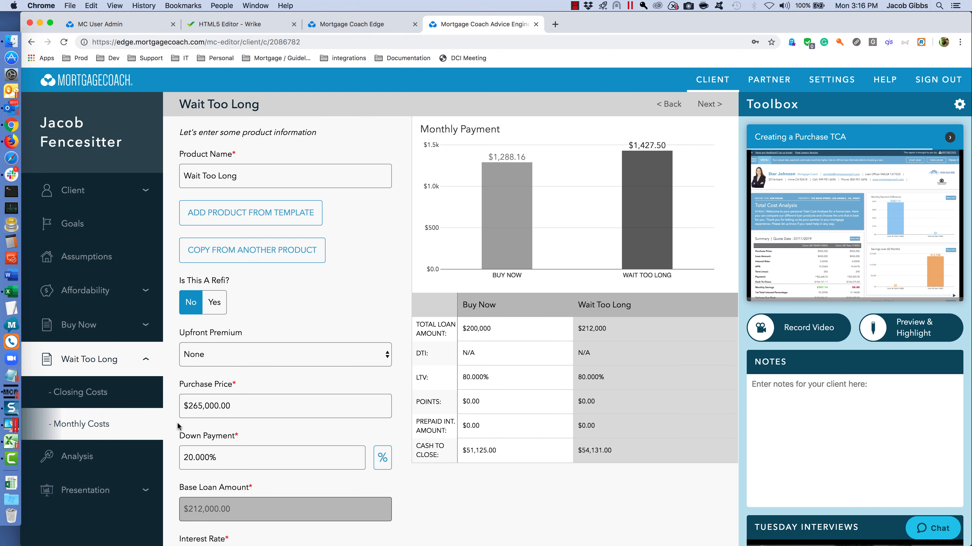
{"action": "left_click", "coordinate": [235, 406]}
{"action": "type", "text": "380"}
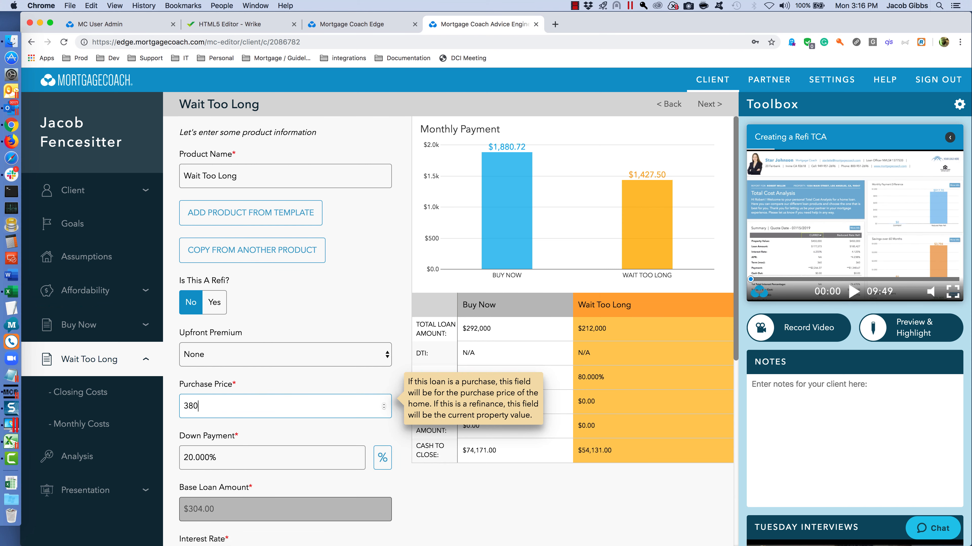
{"action": "type", "text": "000"}
{"action": "scroll", "coordinate": [220, 425], "scroll_direction": "down", "scroll_amount": 2}
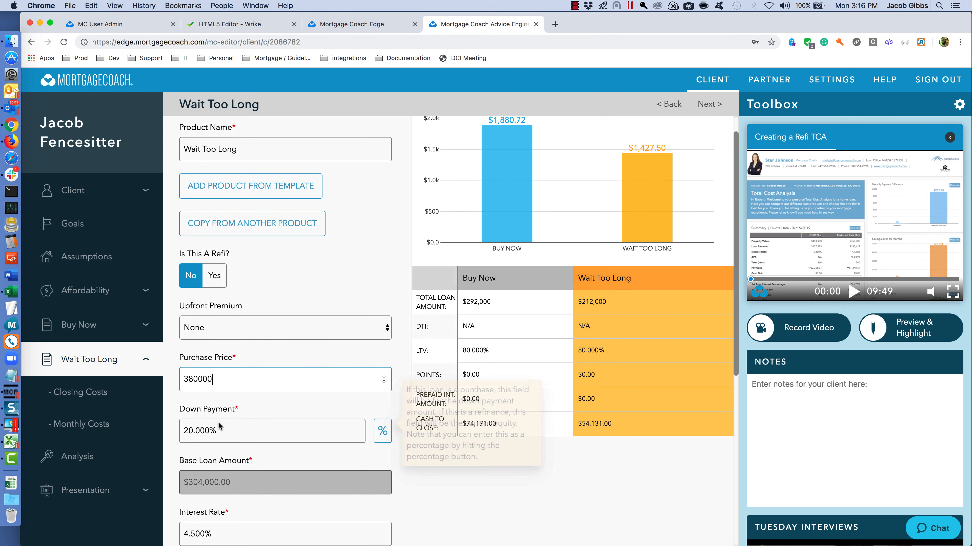
{"action": "left_click_drag", "start_coordinate": [210, 505], "coordinate": [176, 499]}
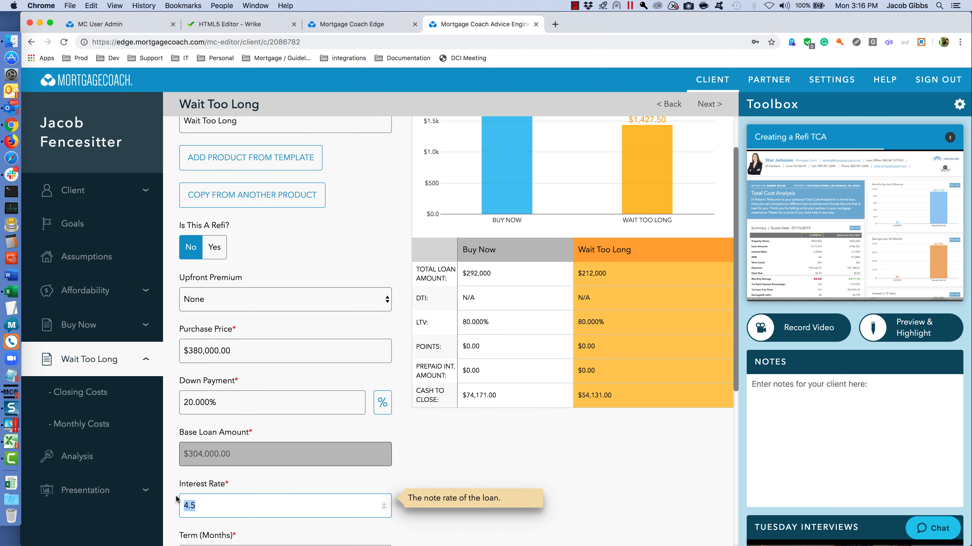
- Open the presentation's preview settings and generate a share link for the client's report
{"action": "left_click", "coordinate": [78, 491]}
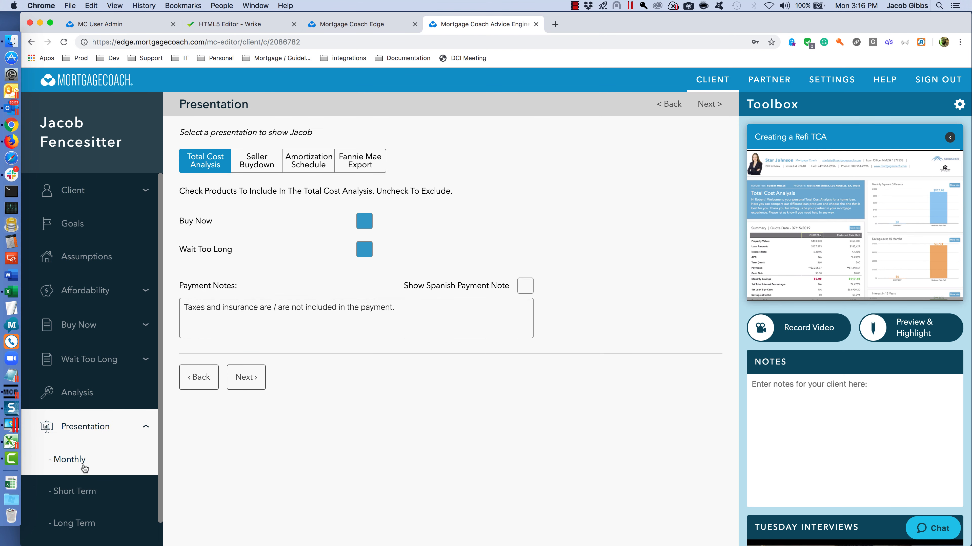
{"action": "scroll", "coordinate": [88, 497], "scroll_direction": "down", "scroll_amount": 1}
{"action": "left_click", "coordinate": [92, 530]}
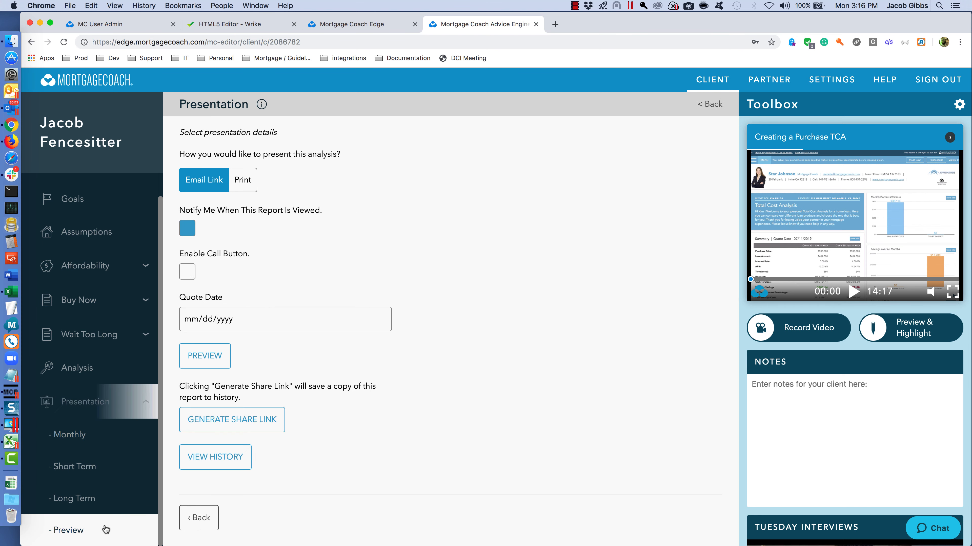
{"action": "left_click", "coordinate": [222, 422]}
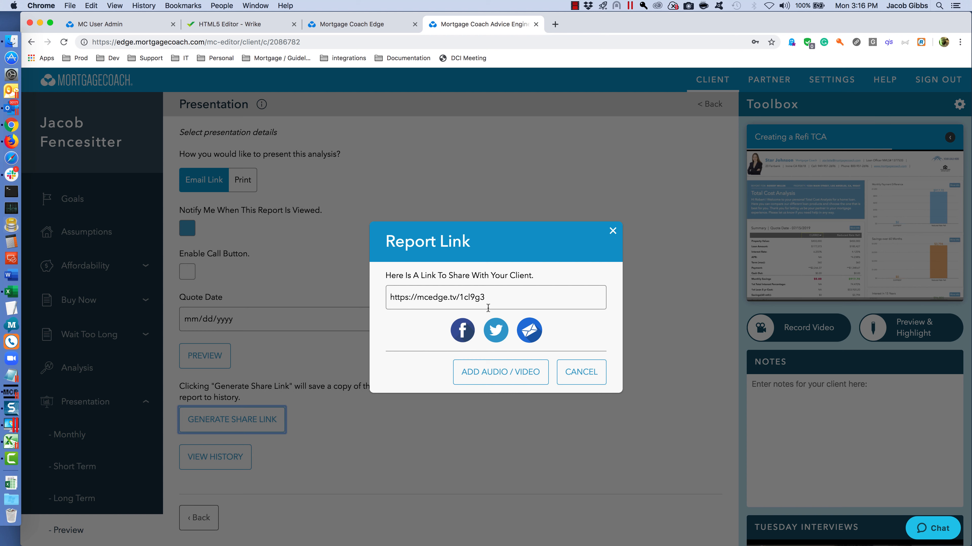
{"action": "left_click", "coordinate": [575, 6]}
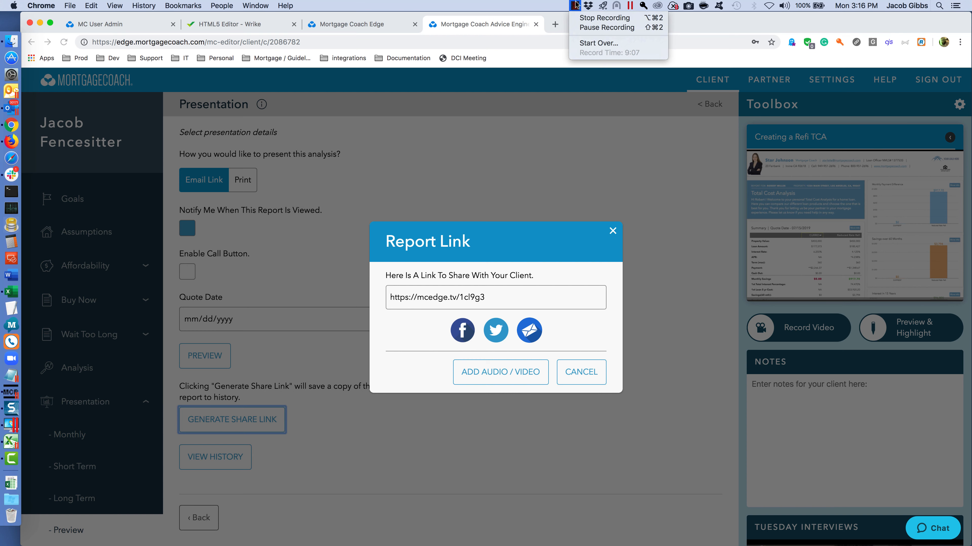